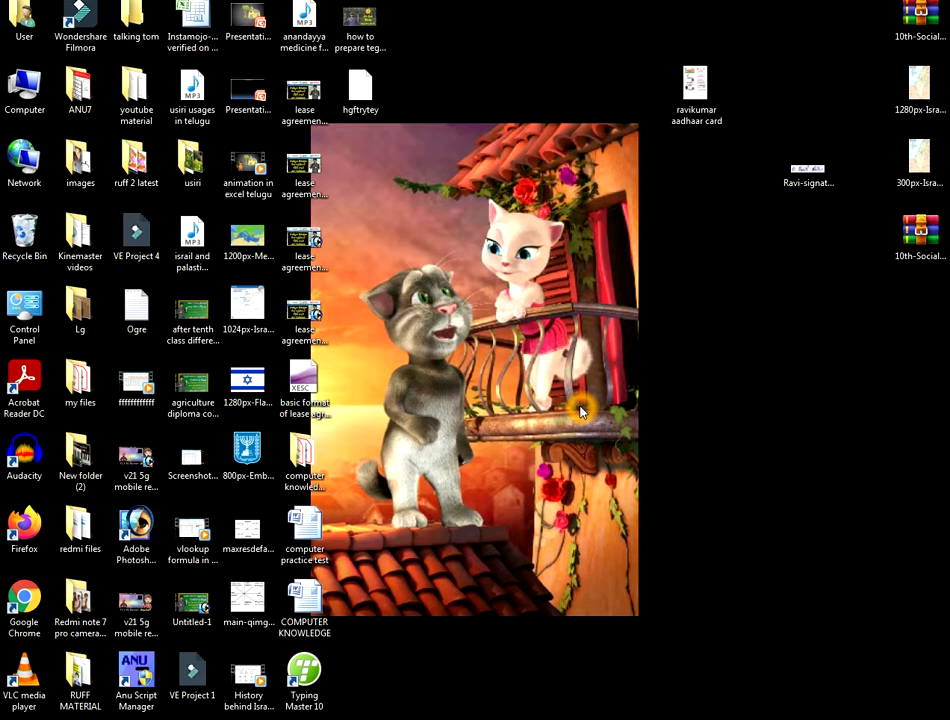
Step: Launch Microsoft Office PowerPoint 2007 from the Windows Start menu
key(super)
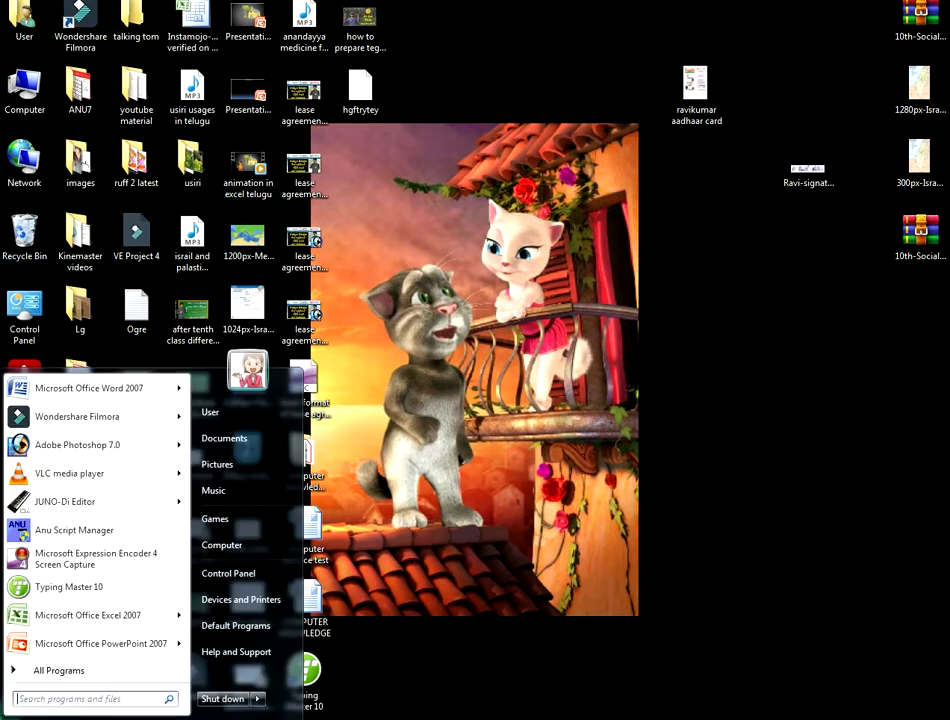
click(68, 645)
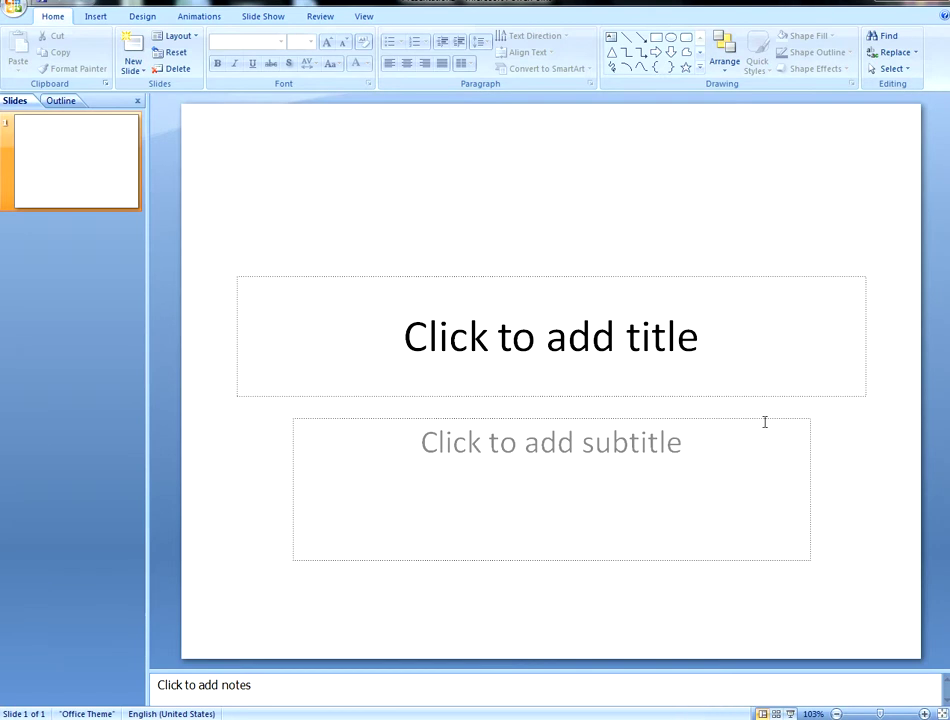
Step: Type TELUGU in the title placeholder, removing the stray extra letter
click(701, 355)
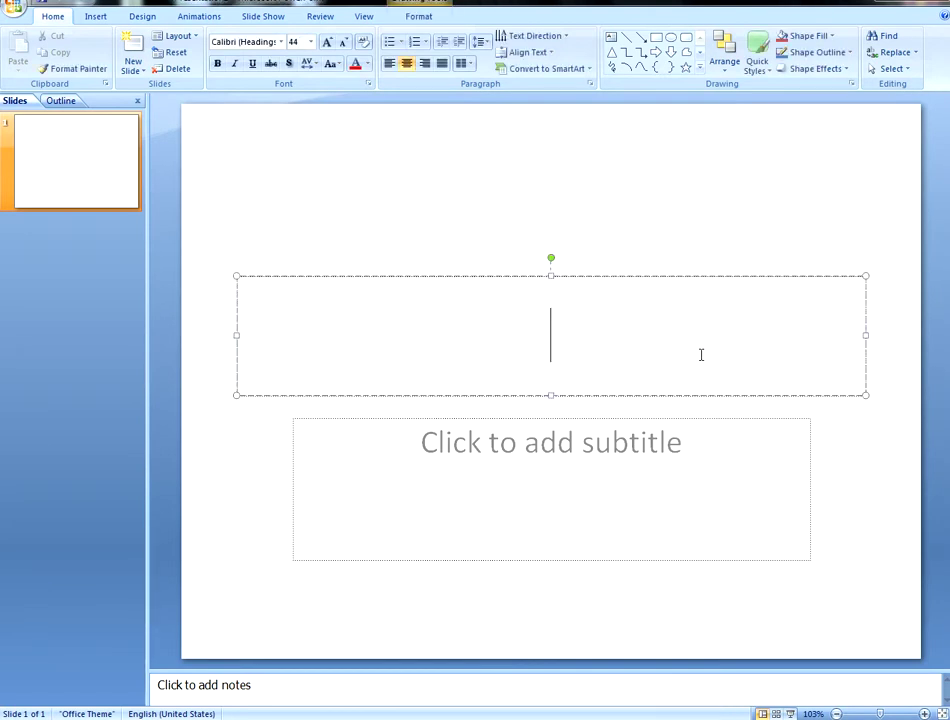
click(690, 467)
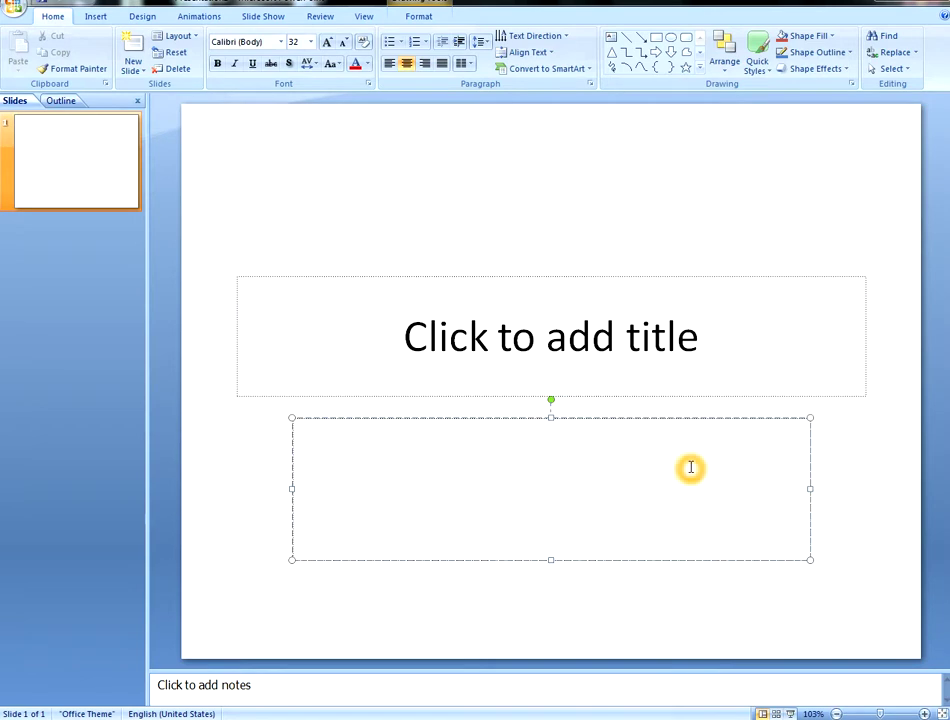
click(720, 348)
click(691, 438)
click(733, 346)
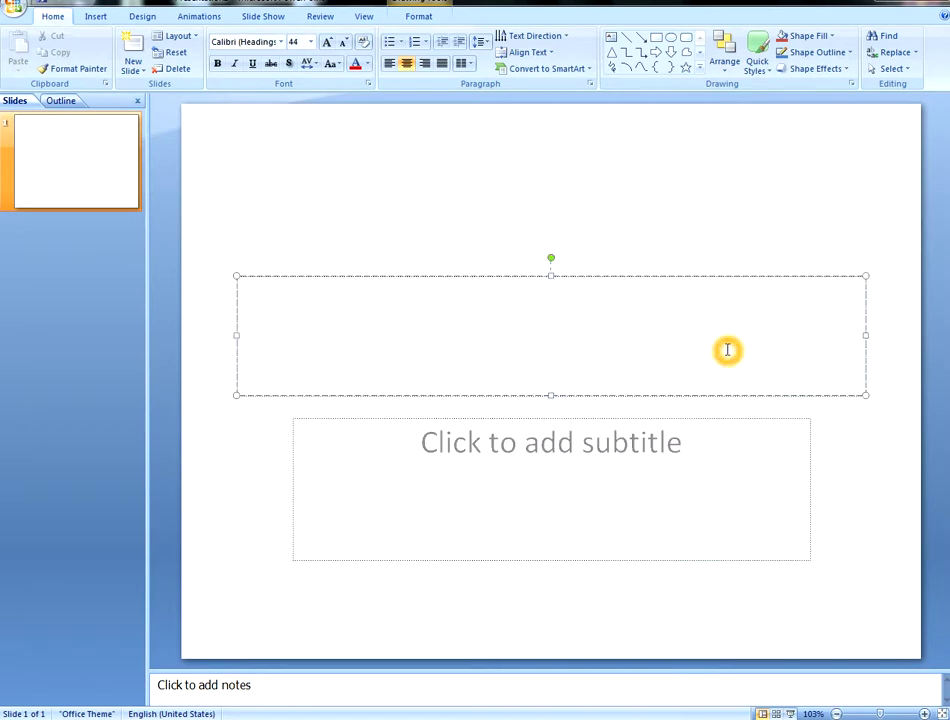
text(T)
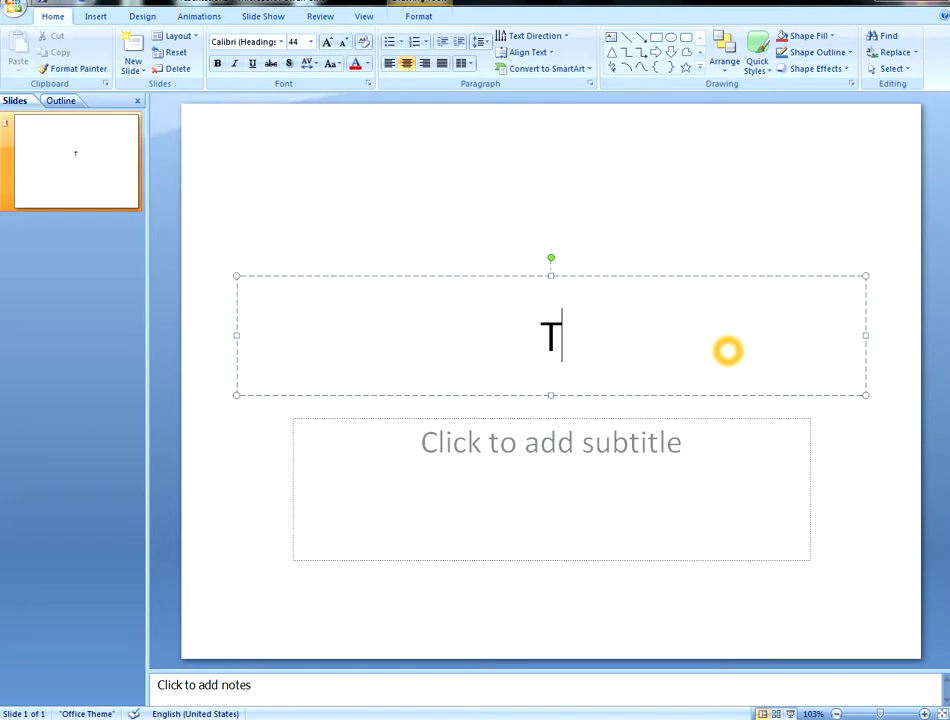
text(ELUGUY)
key(BackSpace)
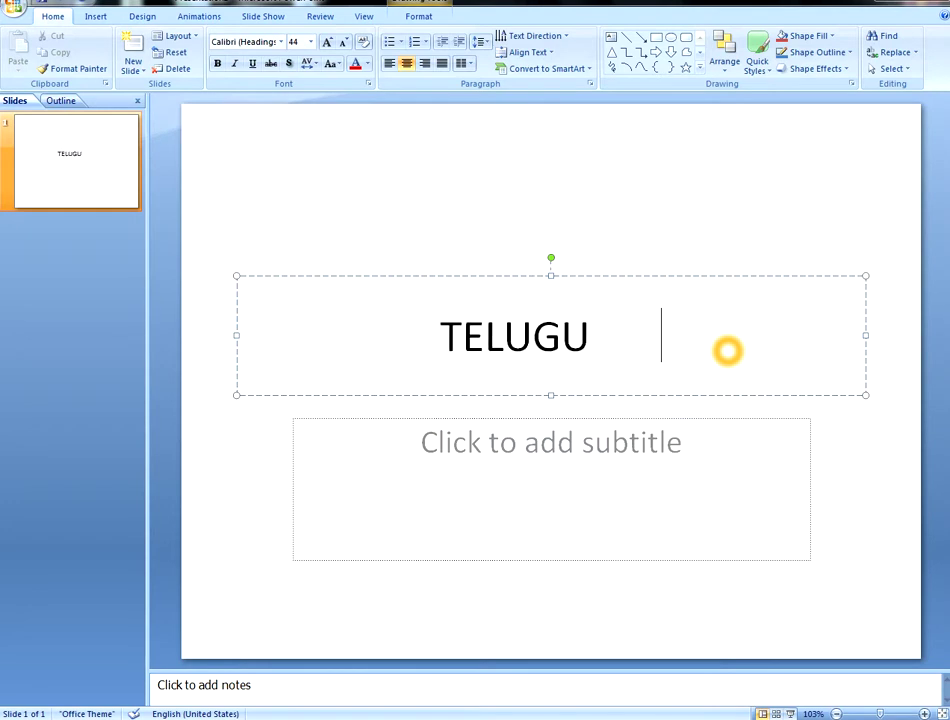
Step: Enter the subtitle OUR MOTHER TONGUE, correcting the misspelled ending
click(734, 456)
text(OUR MOTHER TO)
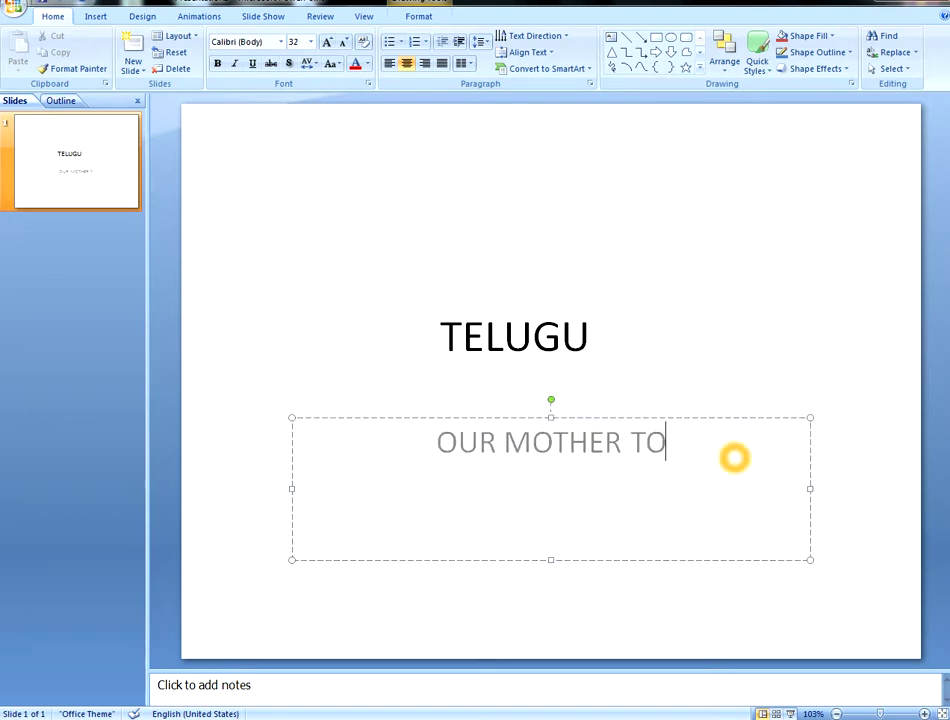
text(NHE)
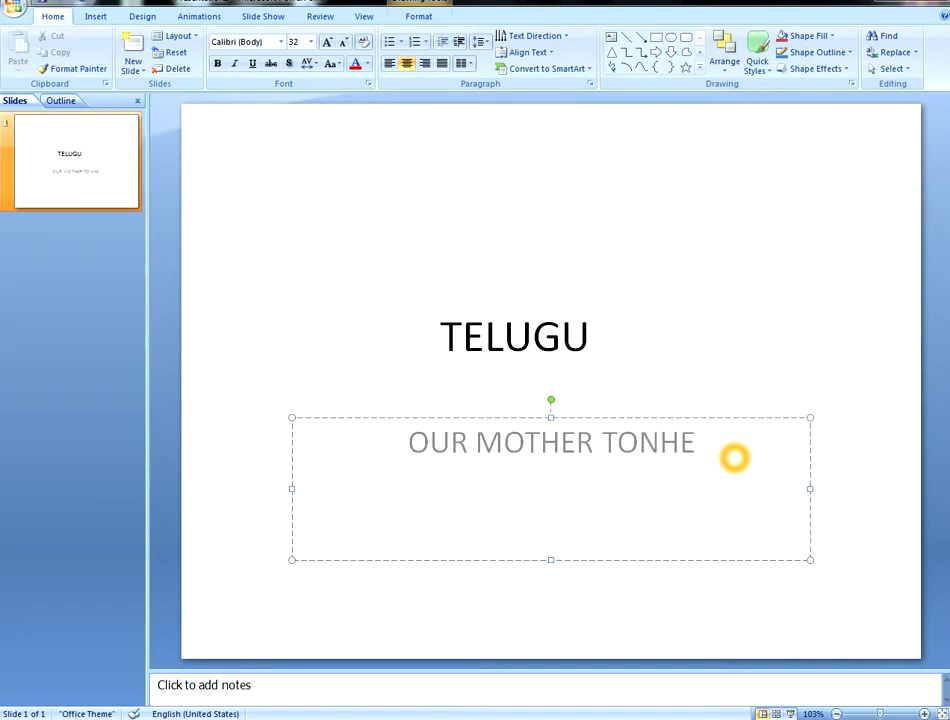
key(BackSpace)
key(BackSpace)
text(GUE)
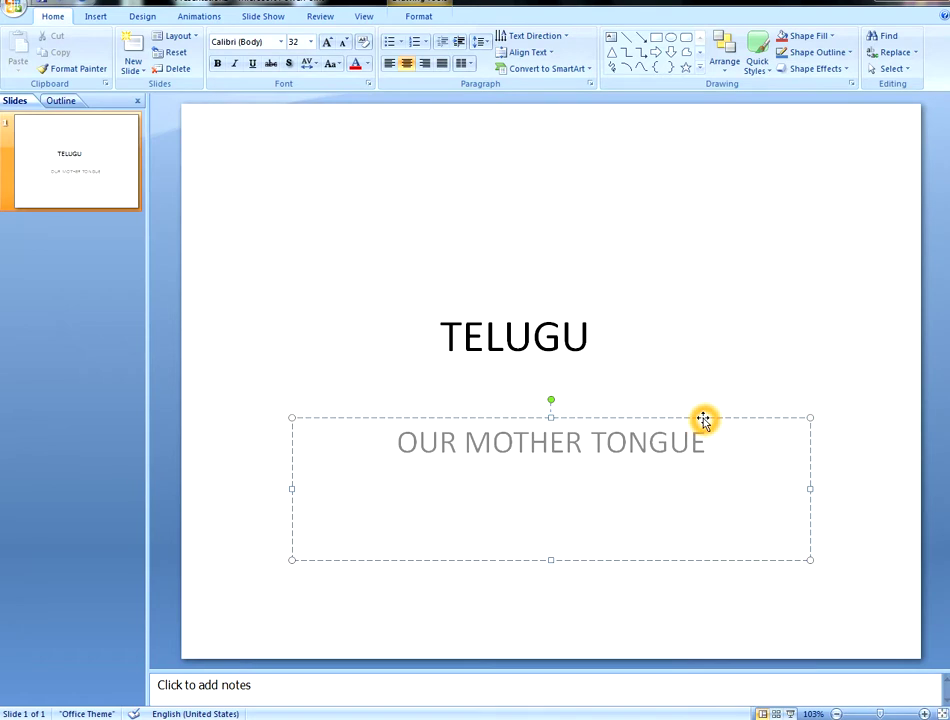
Step: Move the TELUGU title higher and bring the subtitle up just below it
click(567, 358)
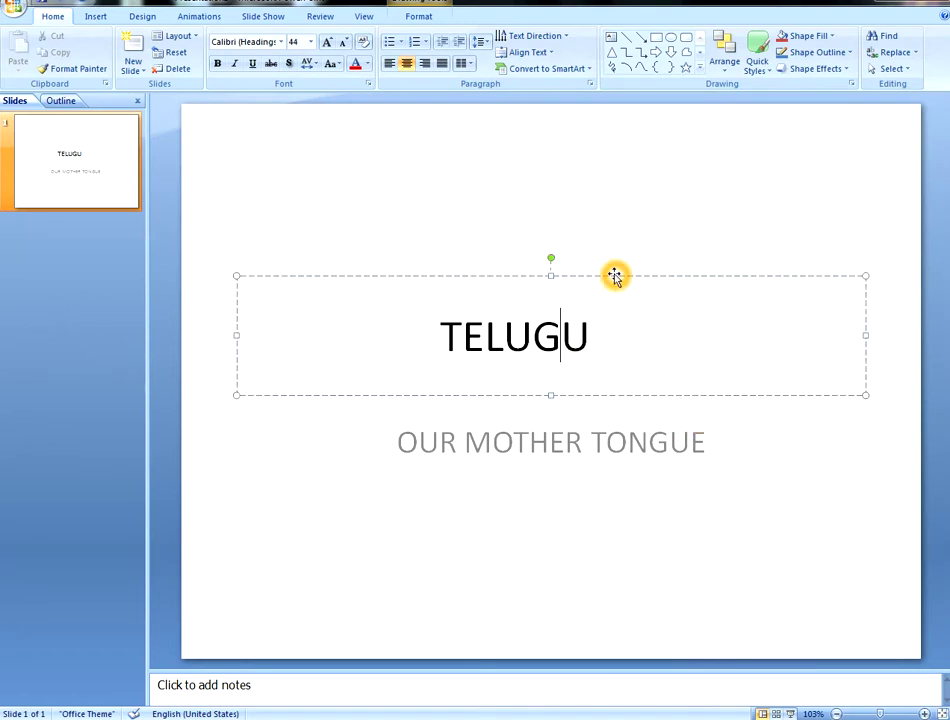
drag(614, 277, 620, 160)
click(575, 451)
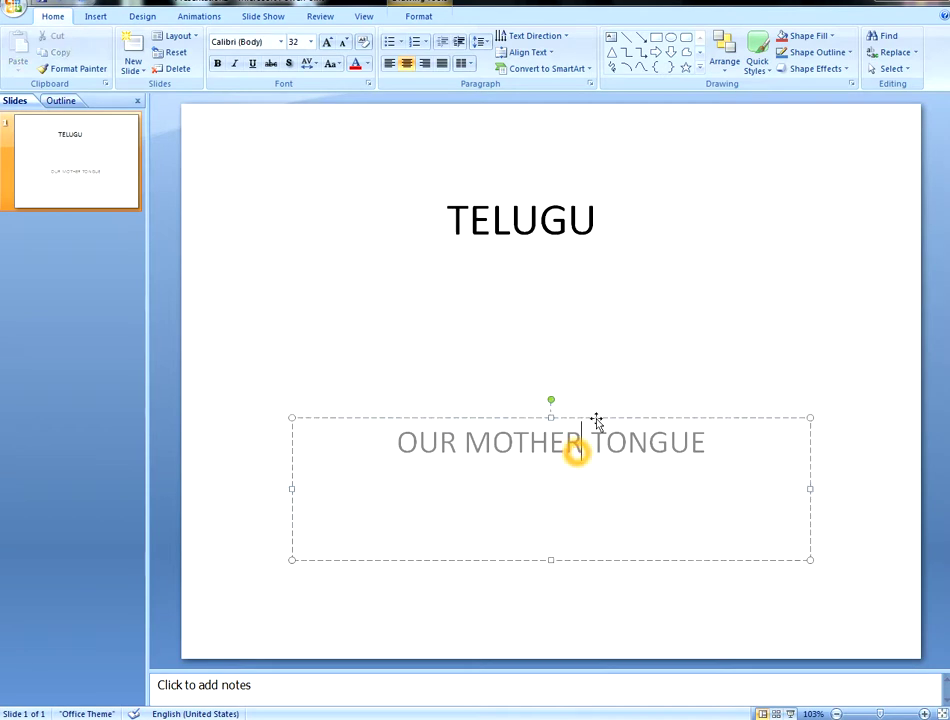
click(611, 420)
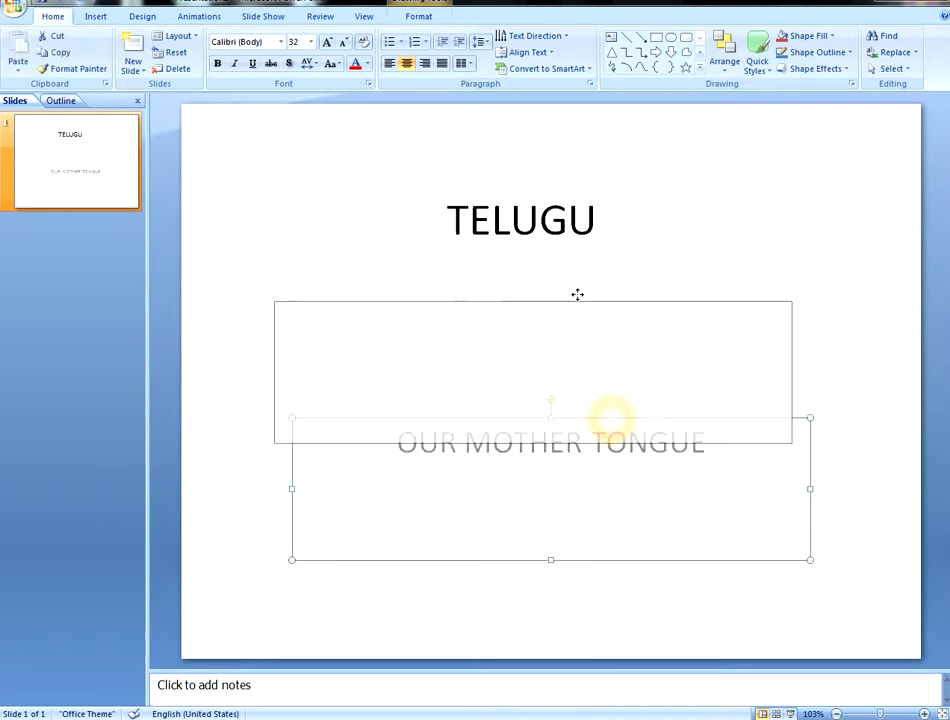
drag(611, 420, 580, 296)
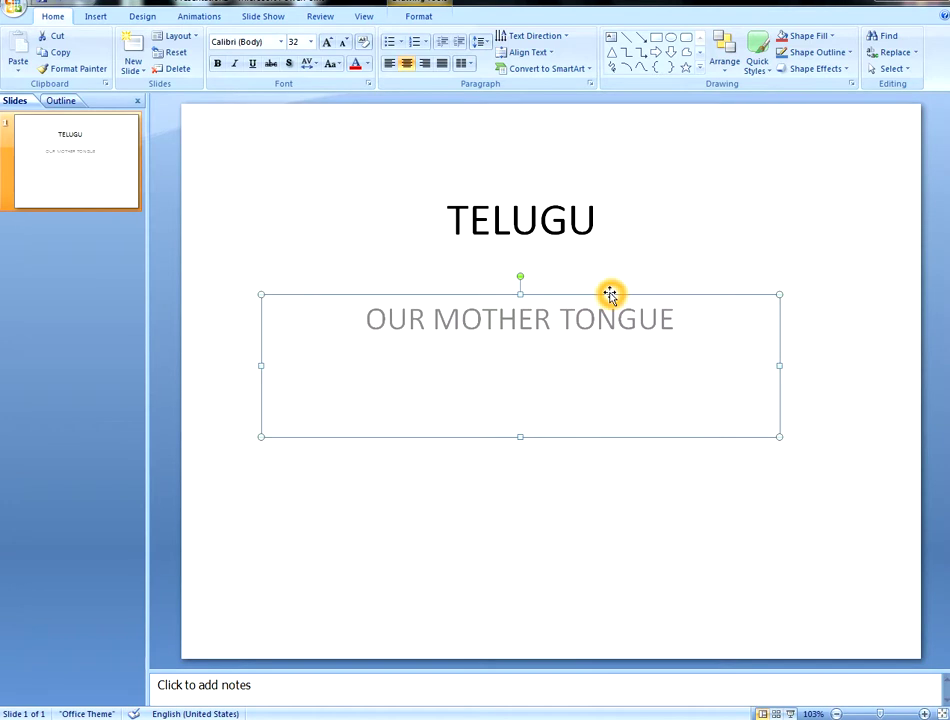
click(638, 283)
Step: Narrow the subtitle box and centre it snugly under TELUGU
click(598, 320)
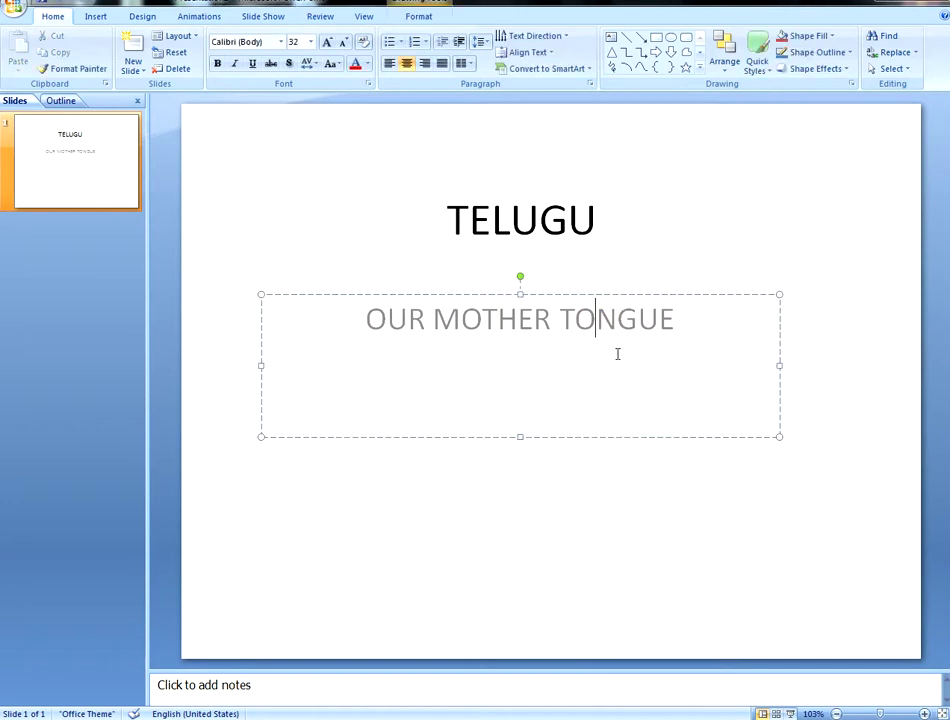
drag(779, 364, 699, 364)
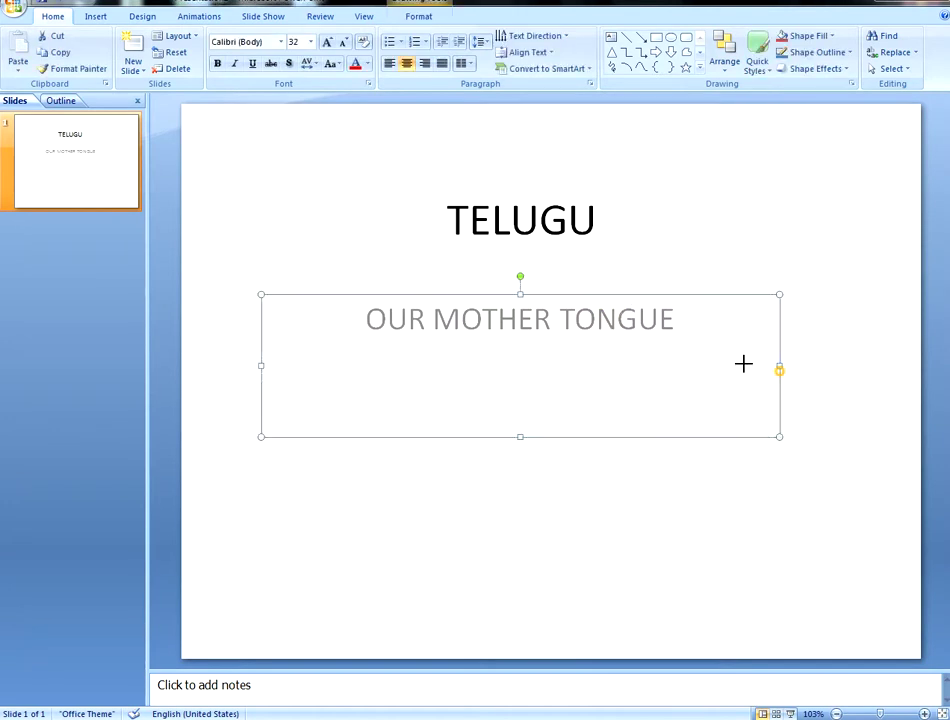
drag(456, 436, 456, 384)
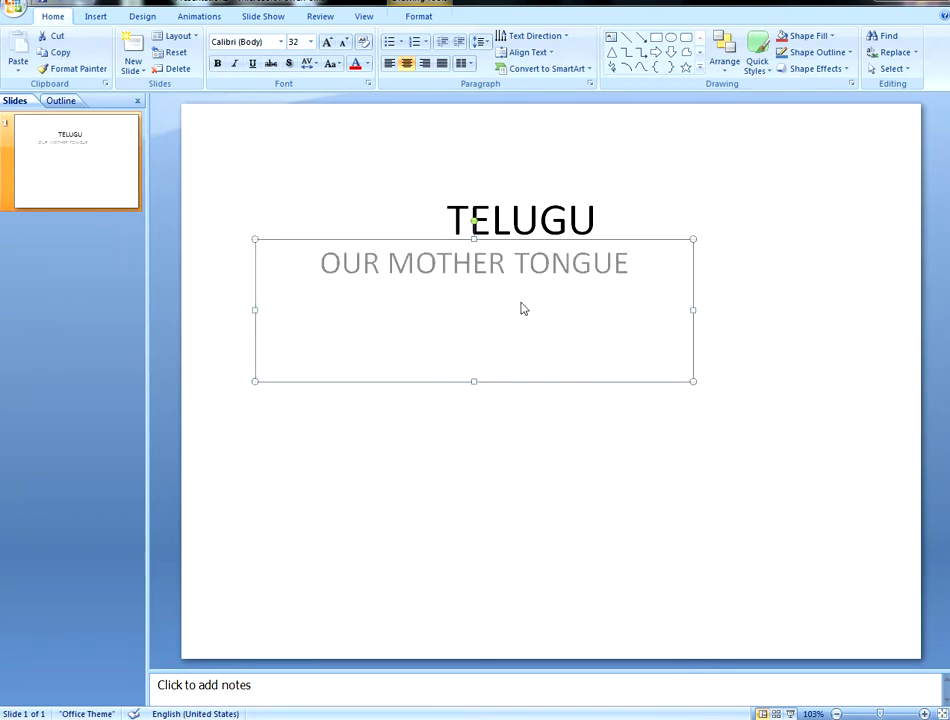
drag(552, 380, 604, 381)
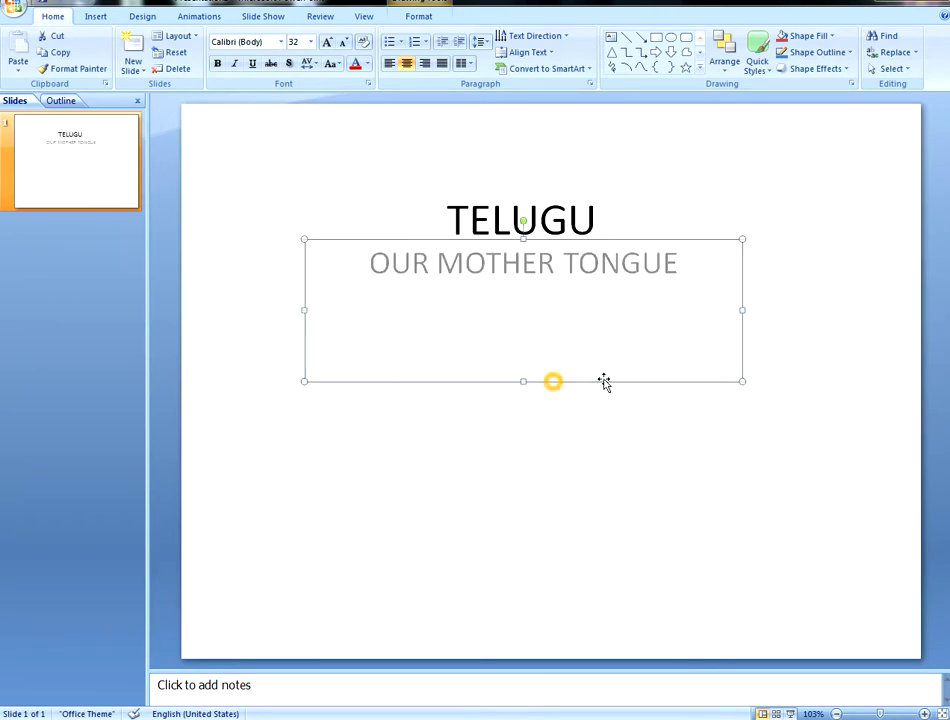
click(672, 176)
click(604, 212)
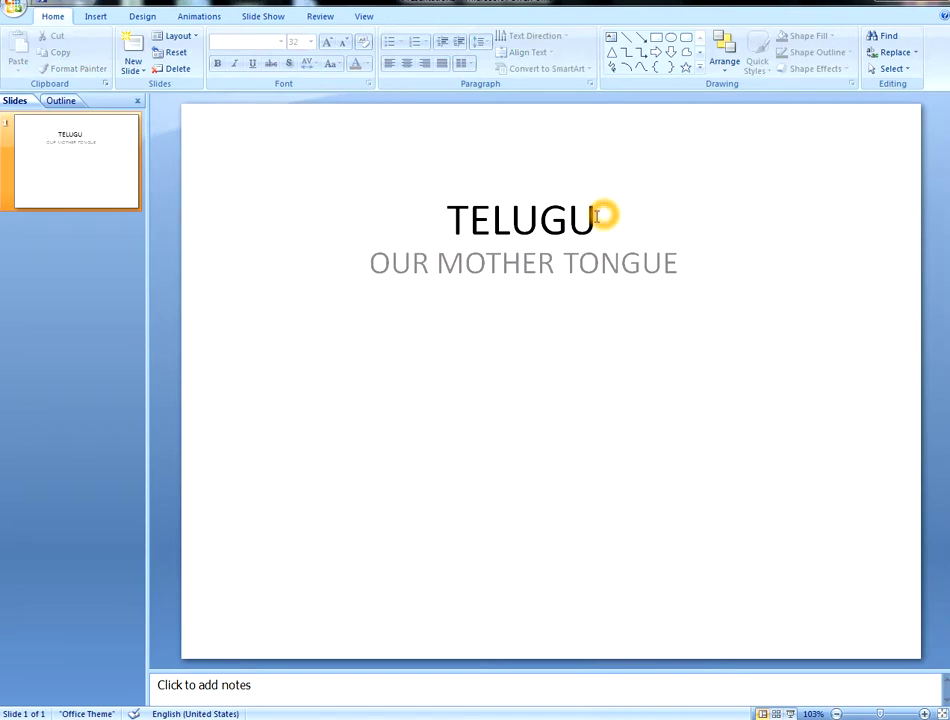
click(468, 332)
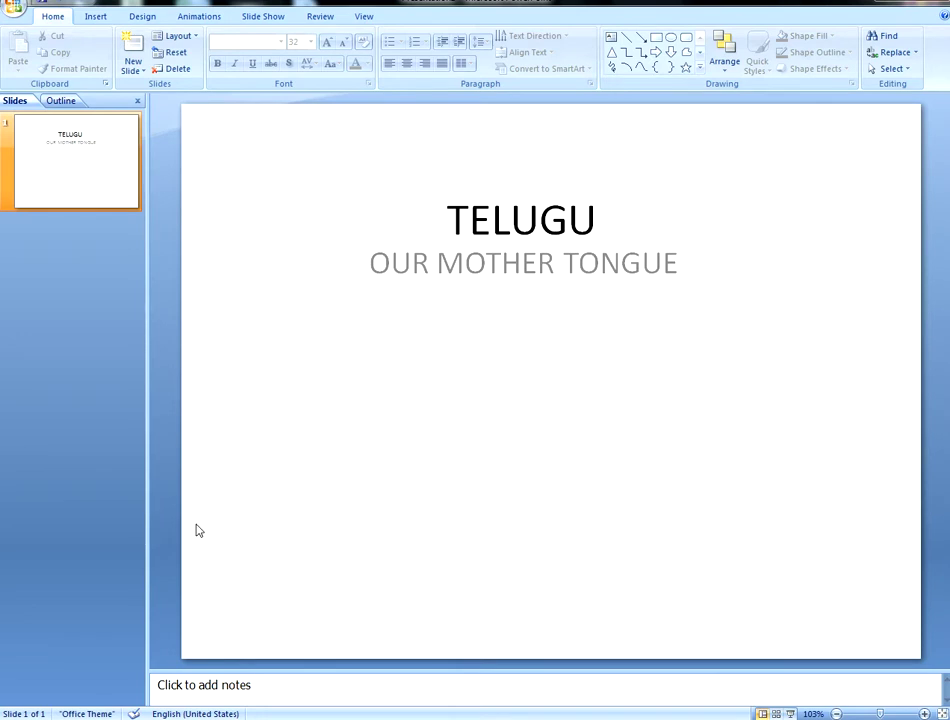
click(549, 318)
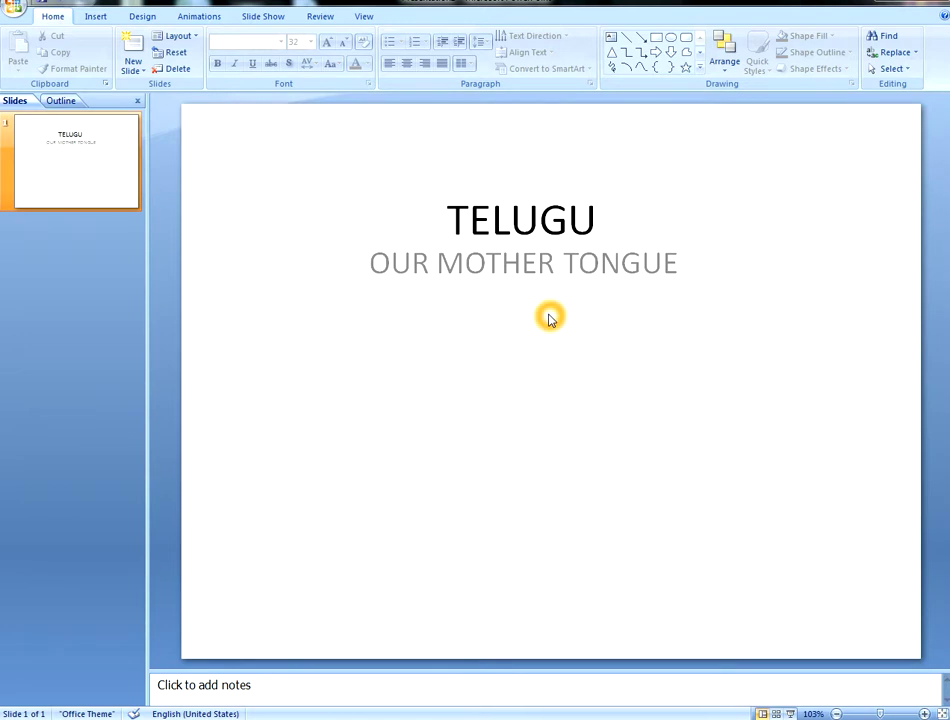
Step: Browse the expanded Design themes gallery with the All Themes filter, then close it
click(130, 18)
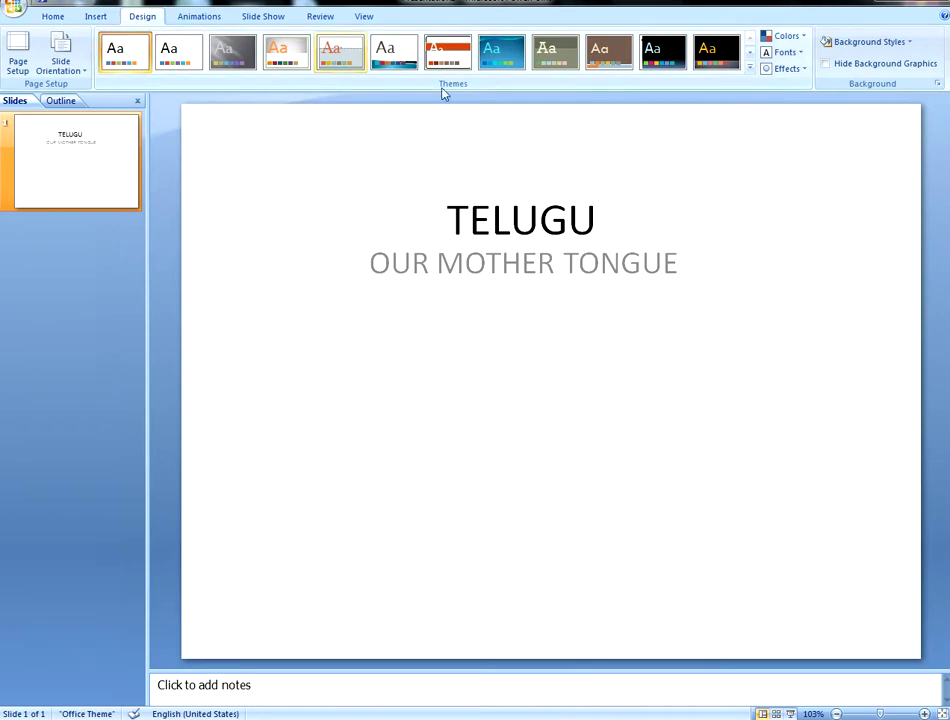
click(749, 70)
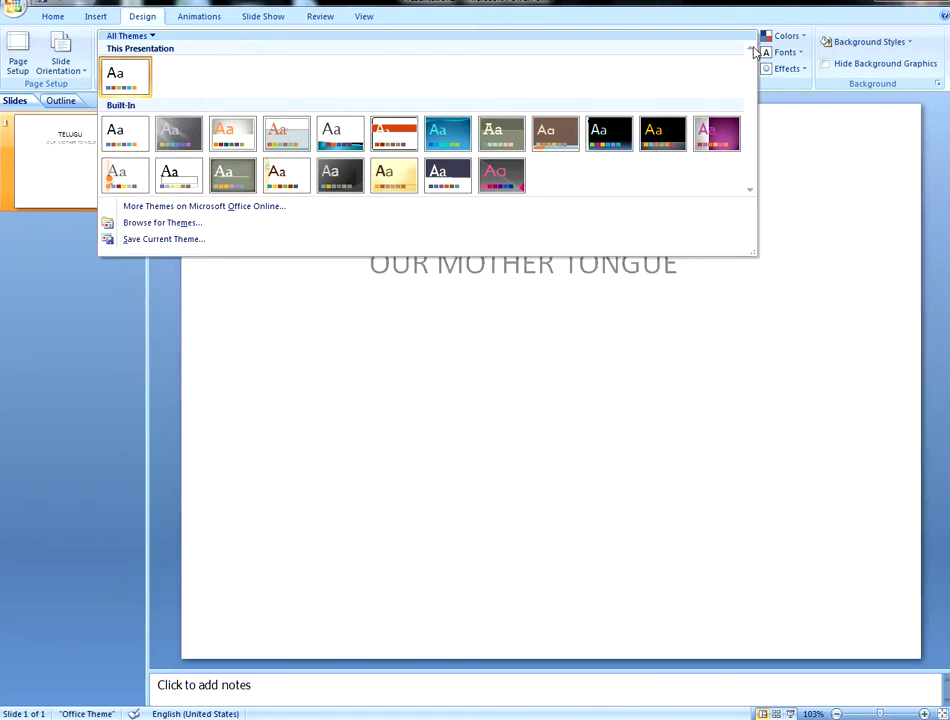
click(130, 35)
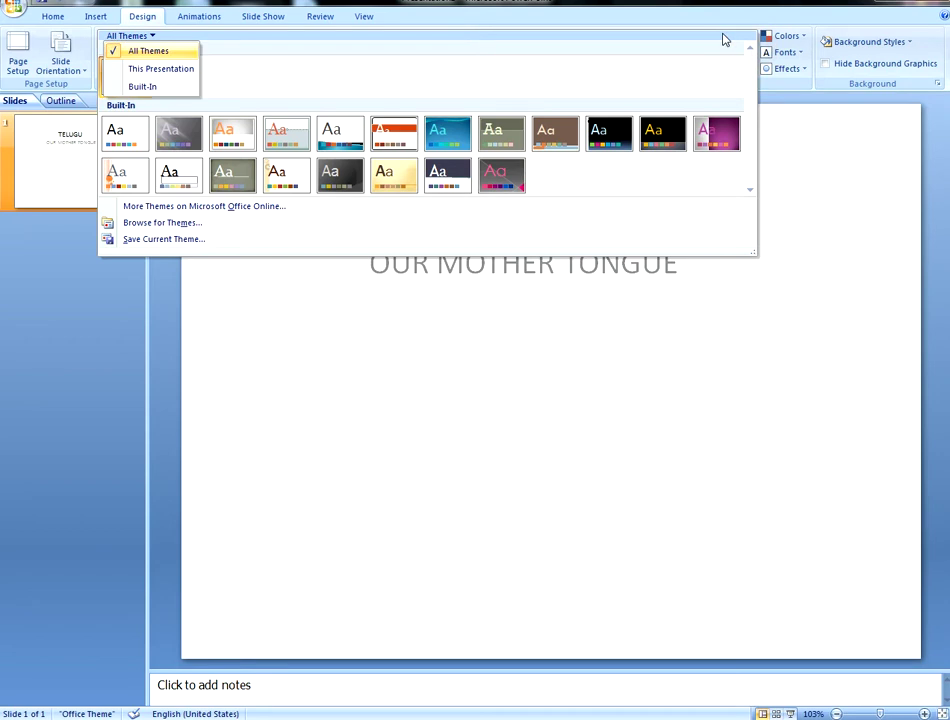
click(157, 52)
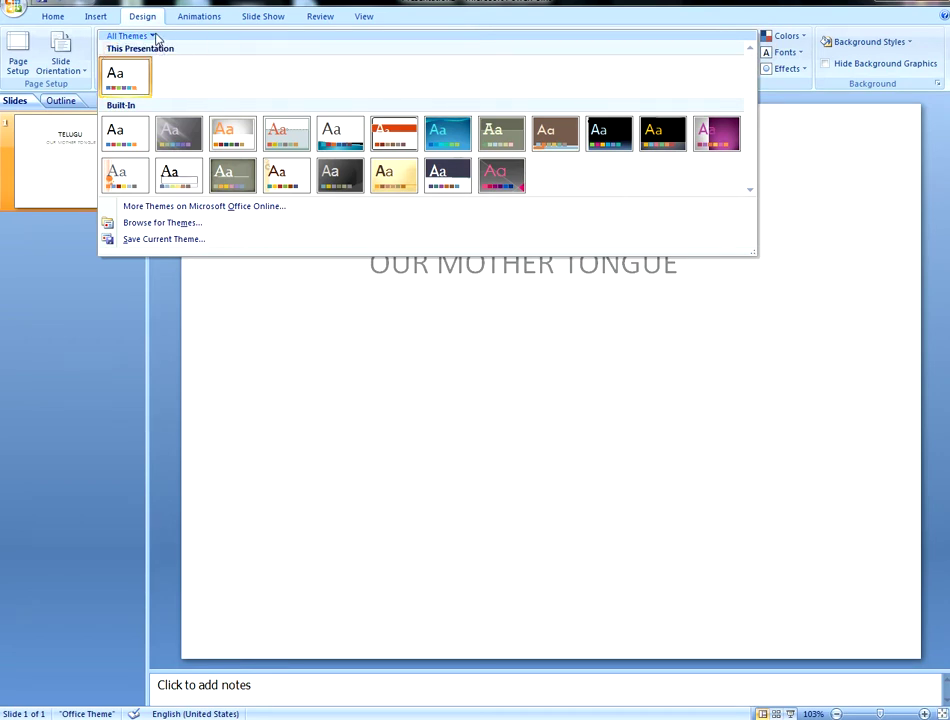
click(150, 35)
click(138, 17)
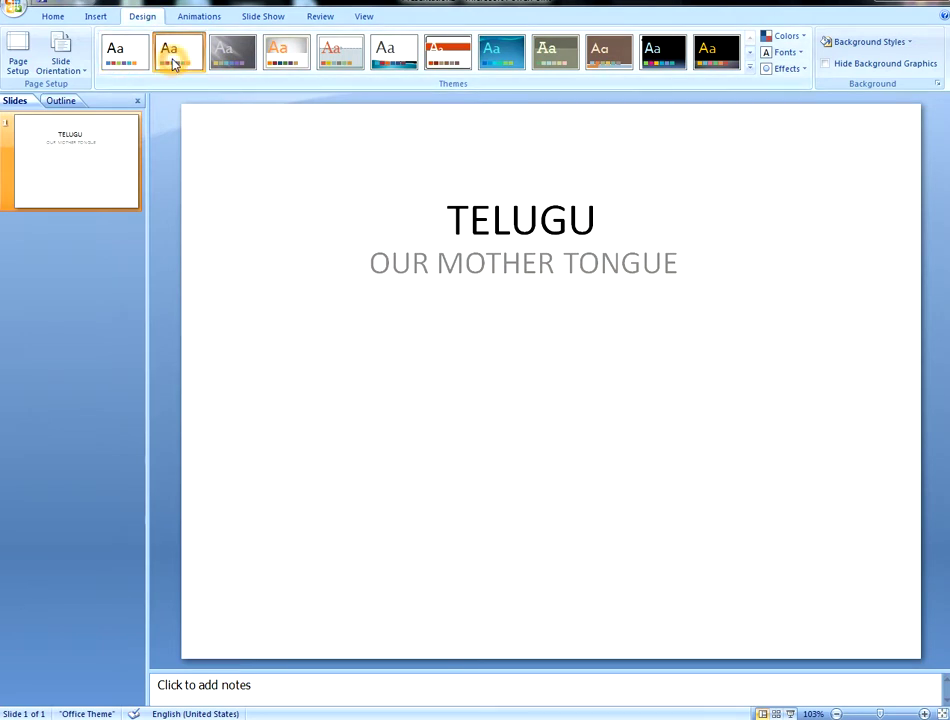
Step: Try the Apex theme on the slide and move the TELUGU title lower
click(240, 64)
click(236, 60)
click(622, 294)
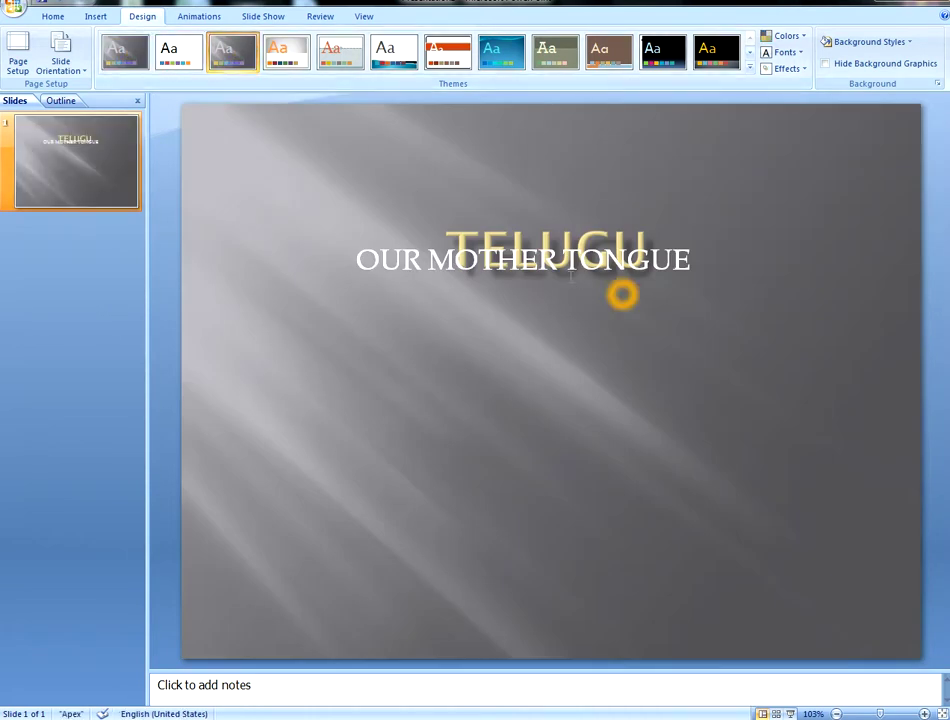
mouse_move(563, 252)
mouse_down()
mouse_move(565, 302)
mouse_move(622, 296)
mouse_up()
click(622, 294)
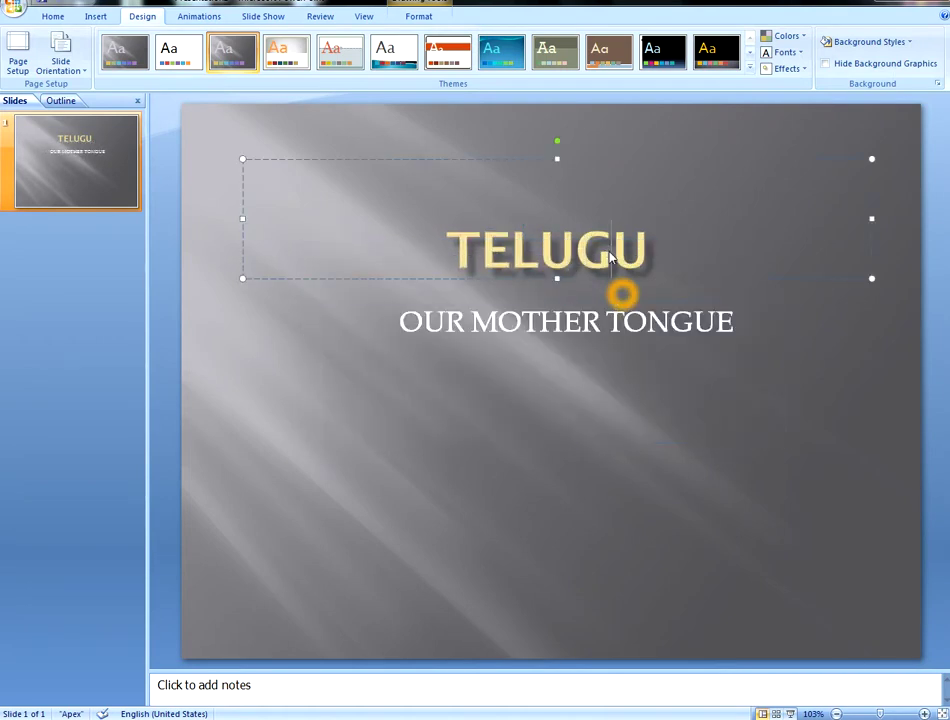
Step: Try the Aspect theme and reposition the TELUGU title right and down
click(283, 69)
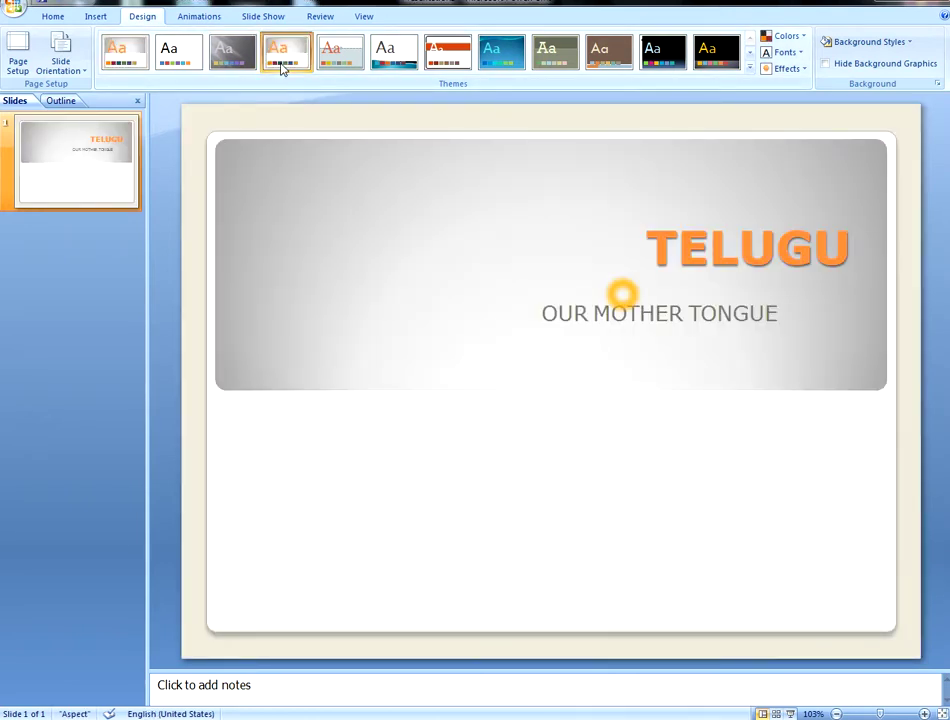
click(708, 246)
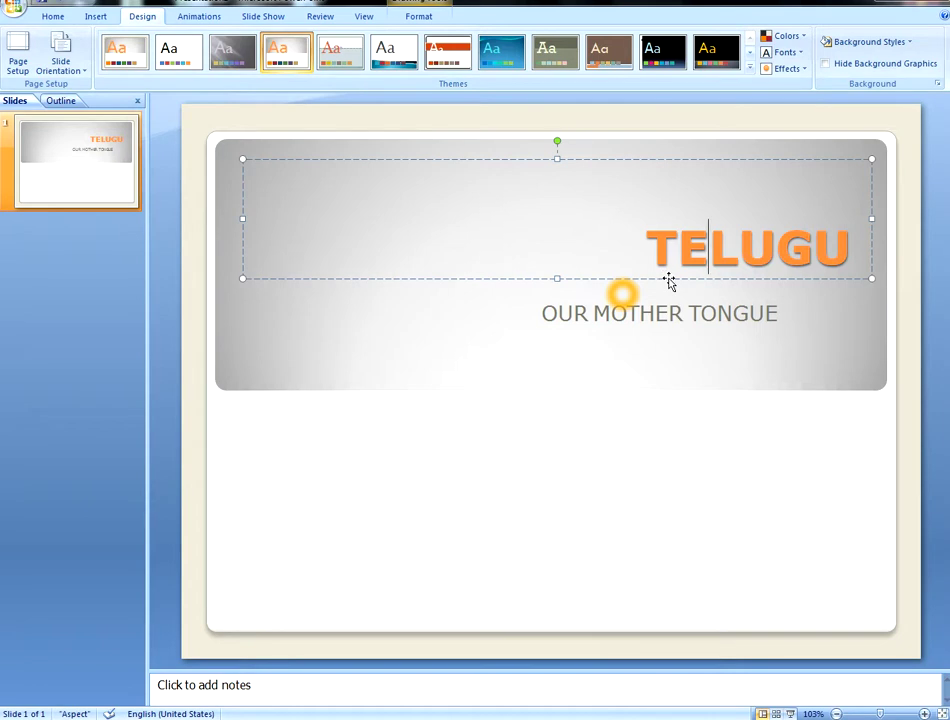
drag(669, 283, 466, 264)
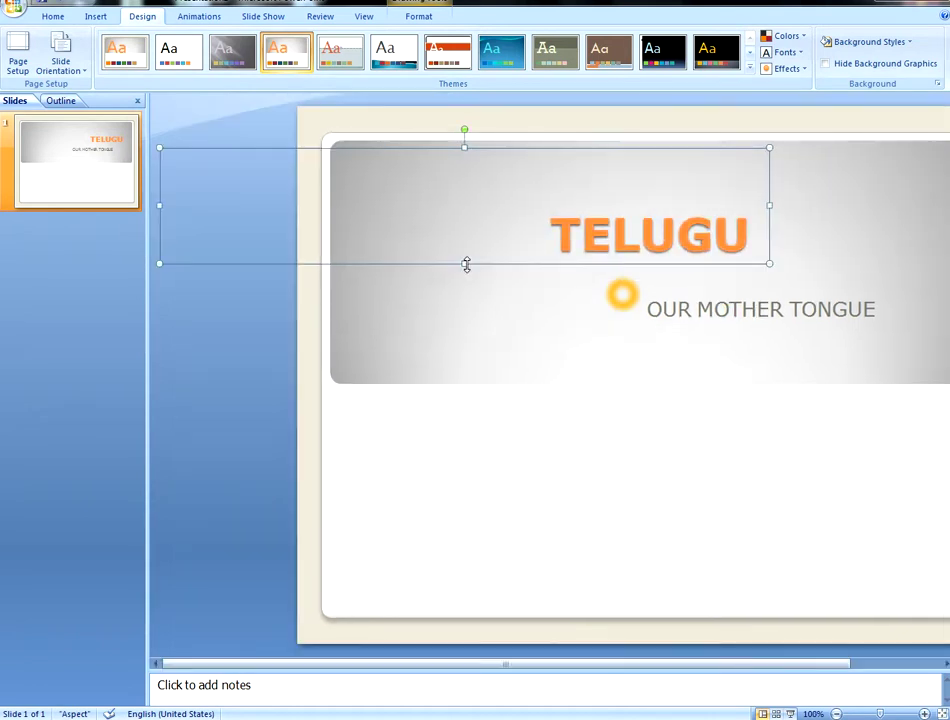
drag(621, 265, 801, 271)
click(710, 287)
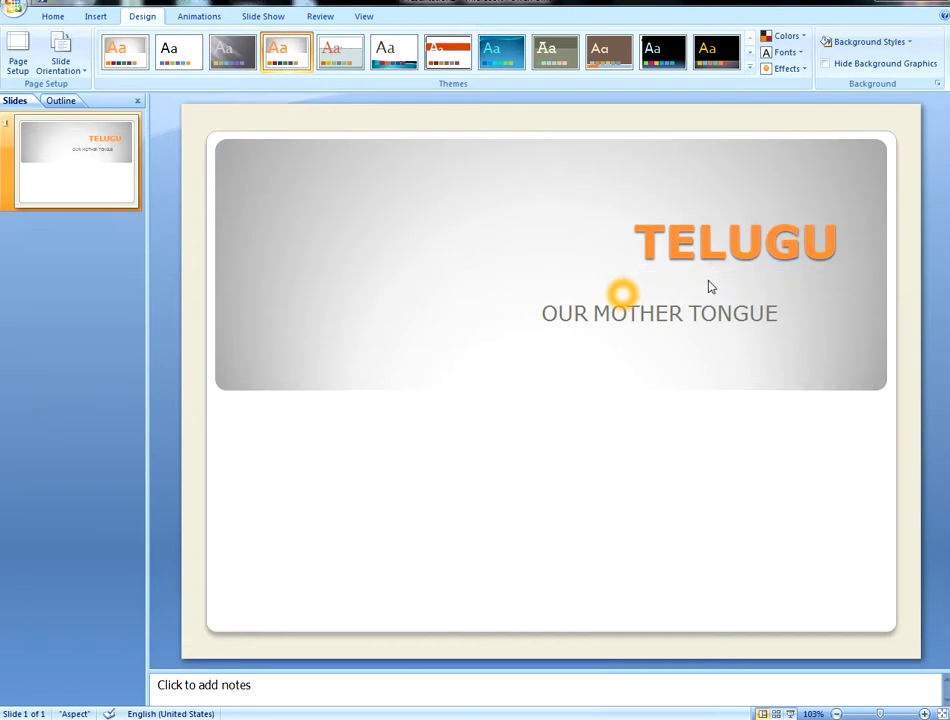
Step: Apply the Civic theme and set OUR MOTHER TONGUE directly beneath TELUGU
click(348, 66)
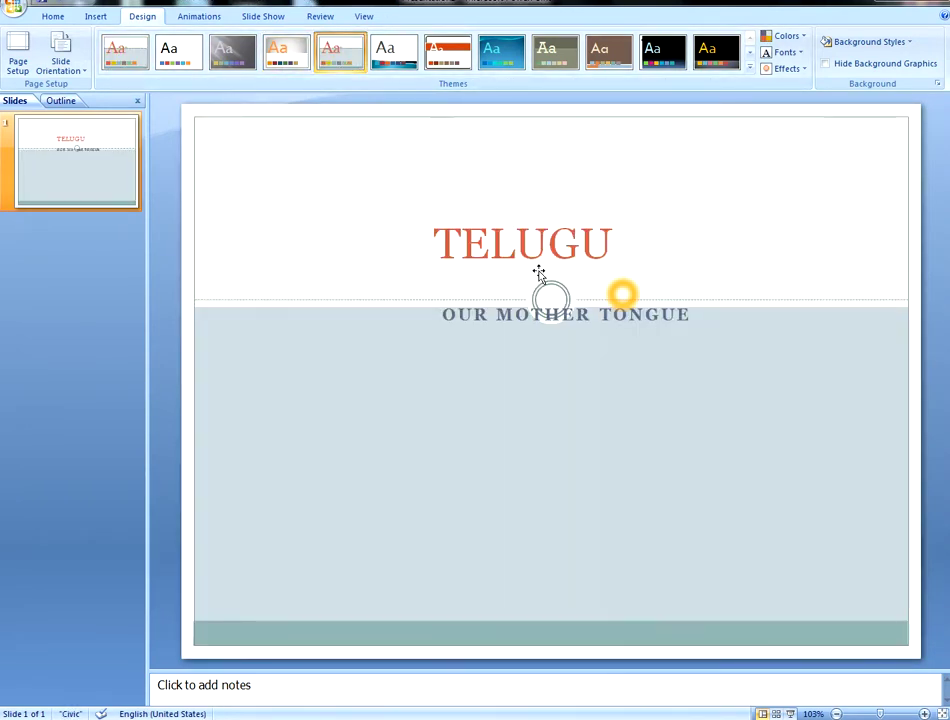
click(548, 266)
drag(581, 276, 619, 245)
click(590, 326)
drag(611, 446, 623, 373)
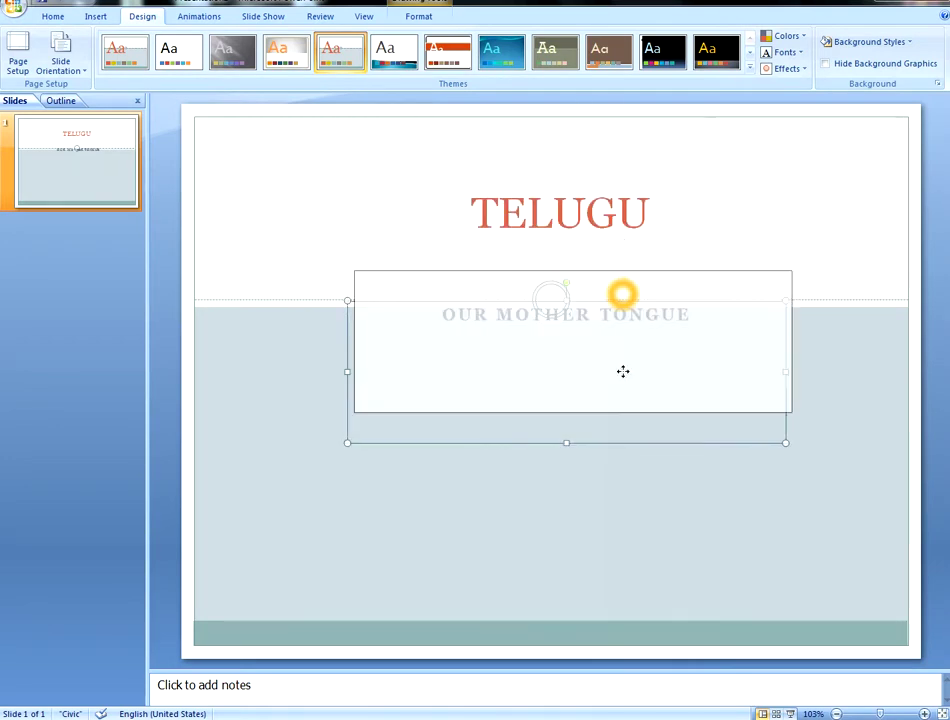
click(530, 462)
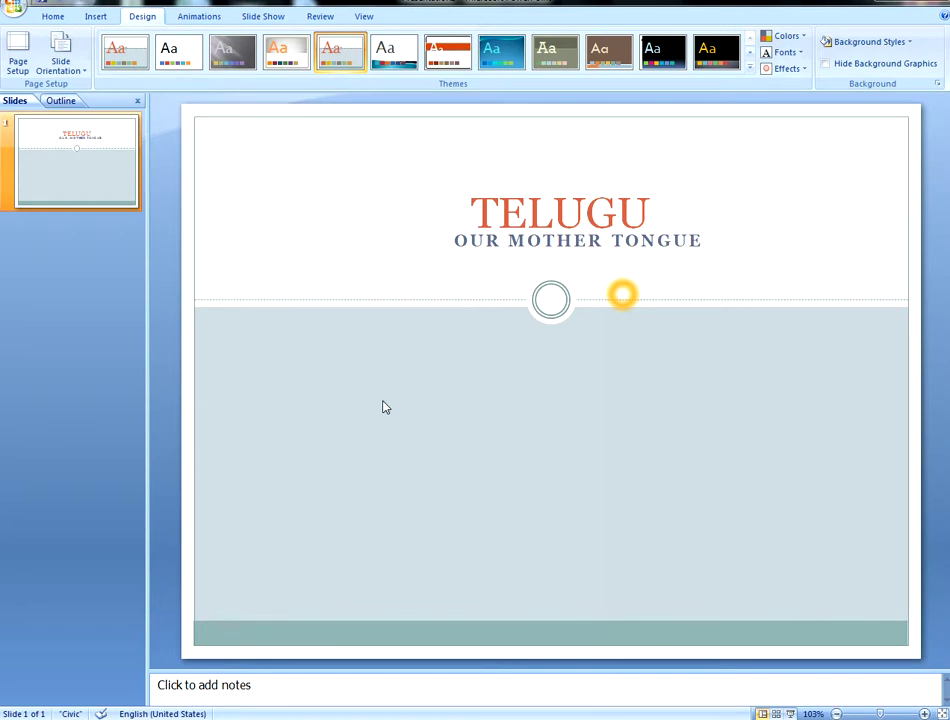
drag(290, 377, 362, 430)
Step: Draw a text box in the lower grey area and fill it with gibberish filler text
click(95, 19)
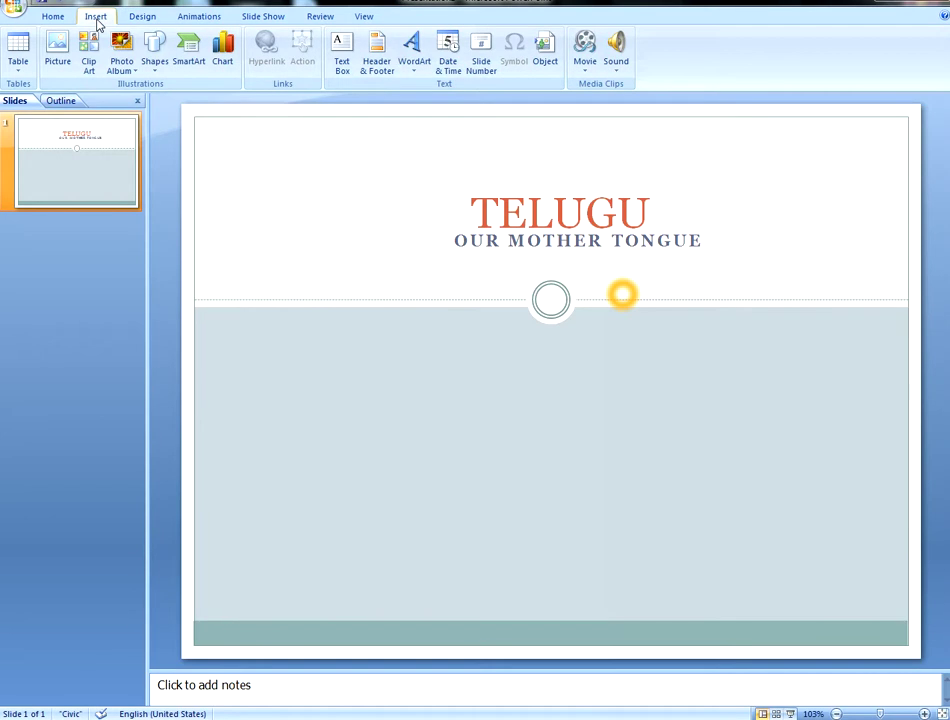
click(340, 63)
drag(281, 357, 576, 548)
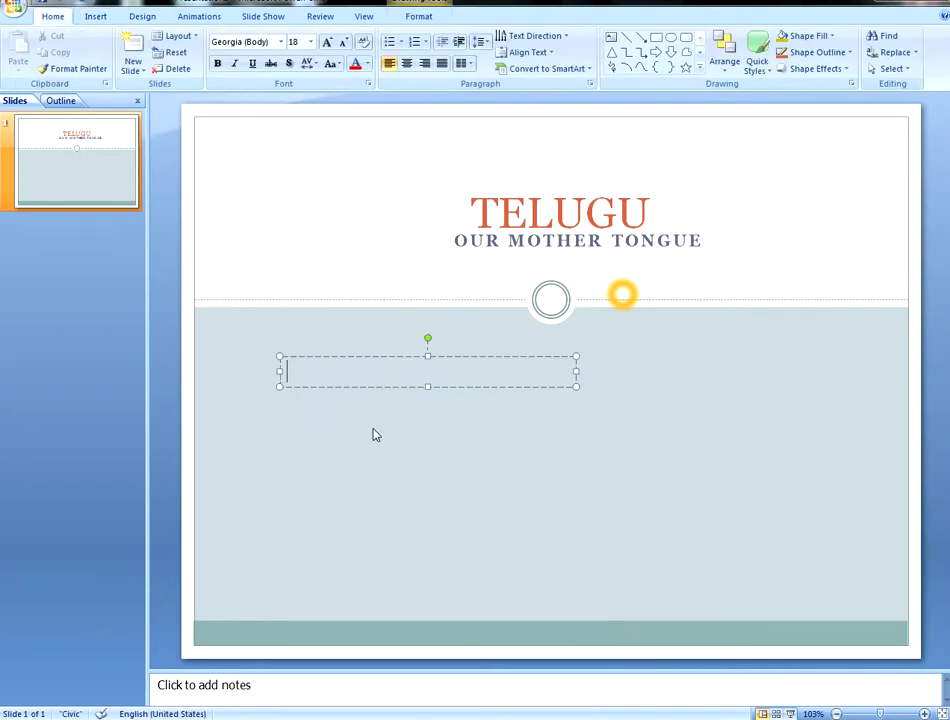
text(KLAS;LDKFJ;ALSKDJF;LKAS)
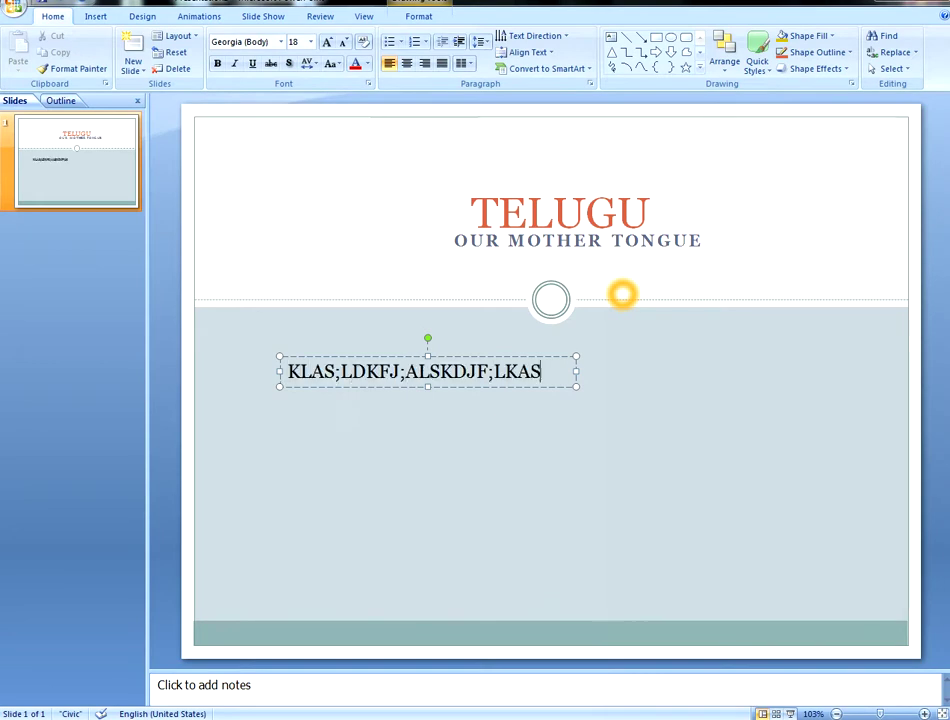
text(DJFL;KJASDL;FKJAS;LDKFJA;LSDKFJL;ASKDJFL;KASDJ;FLKJASL;DFK)
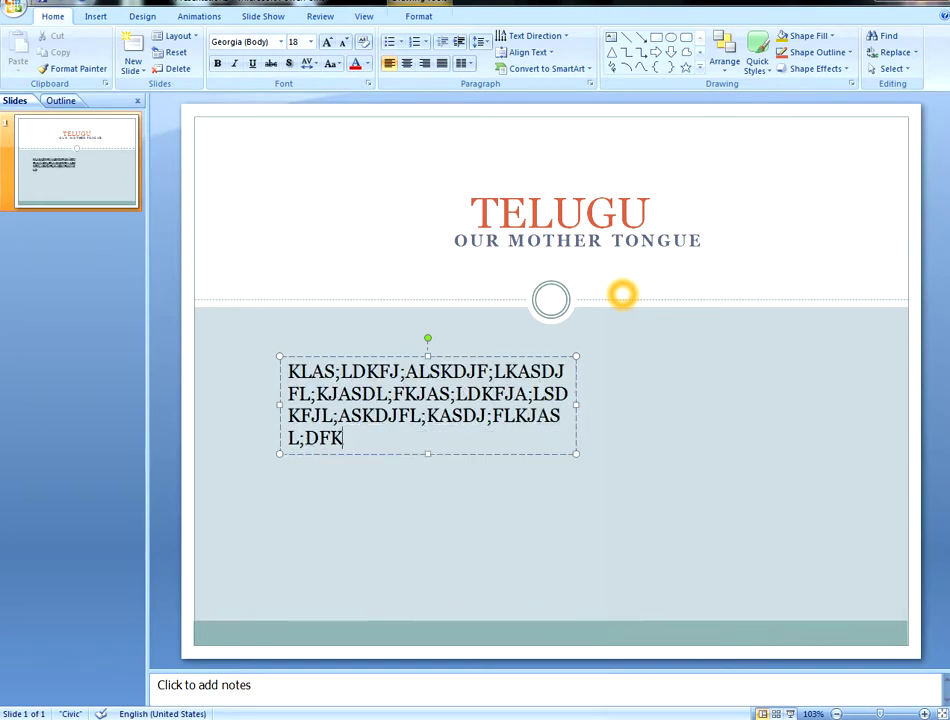
text(JAL;SKDFJ;LKASJDL;FKJAS;LDKJFL;AKSDJL;FKASJ;DLKFJ)
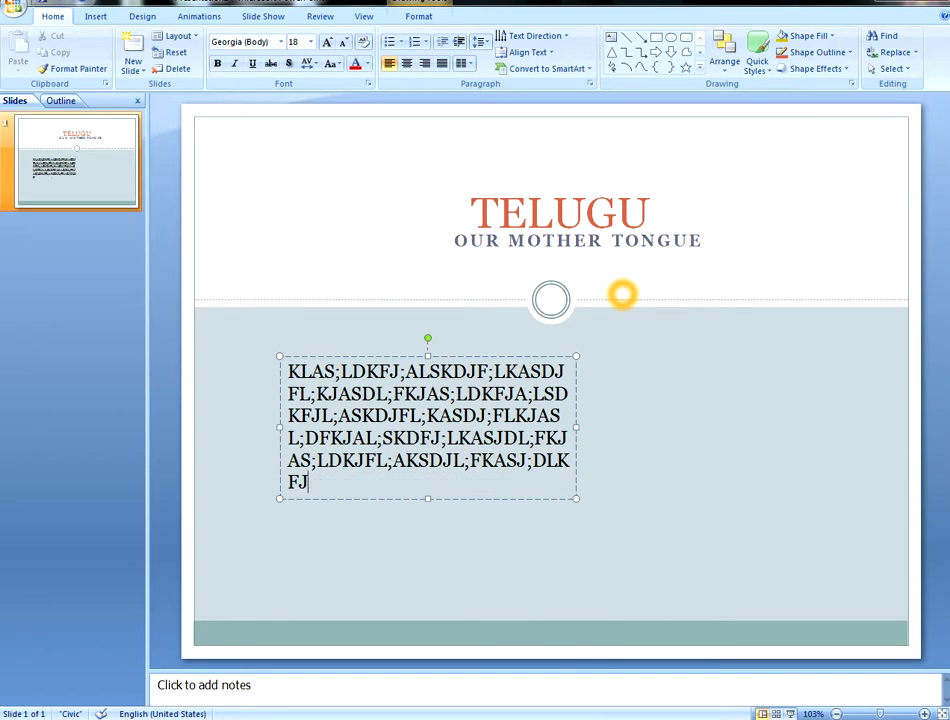
text(AL;SDKJFLAKSDJFL;KASJDL;FKALSDKFJL;AKSDJFL;KASJDL;FK)
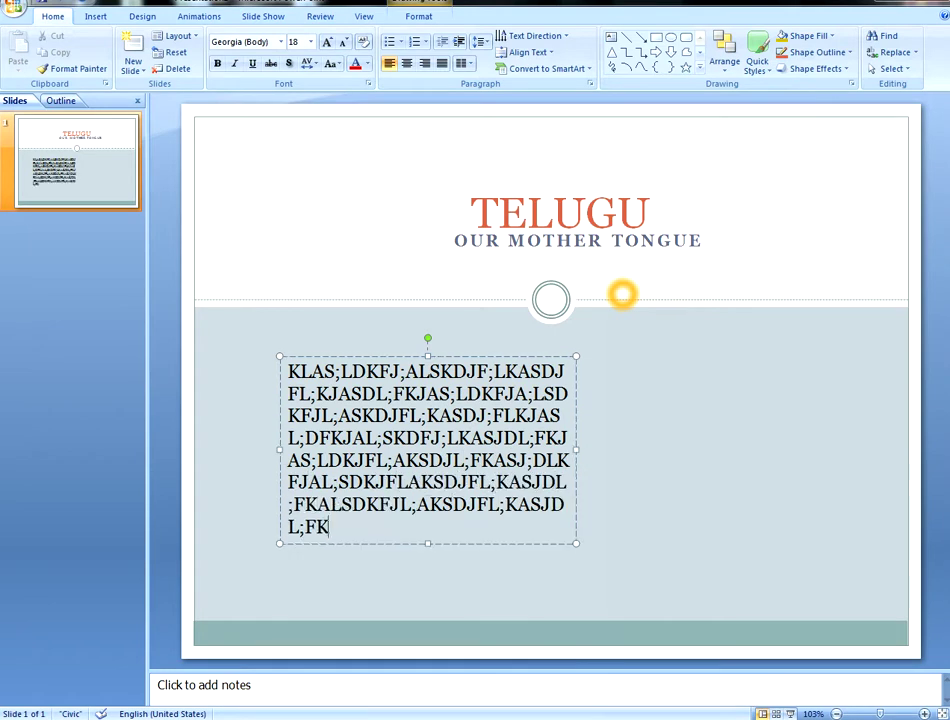
text(JSDL;KFJAL;SKDFJL;AKSDJFL;KAJSDLFK)
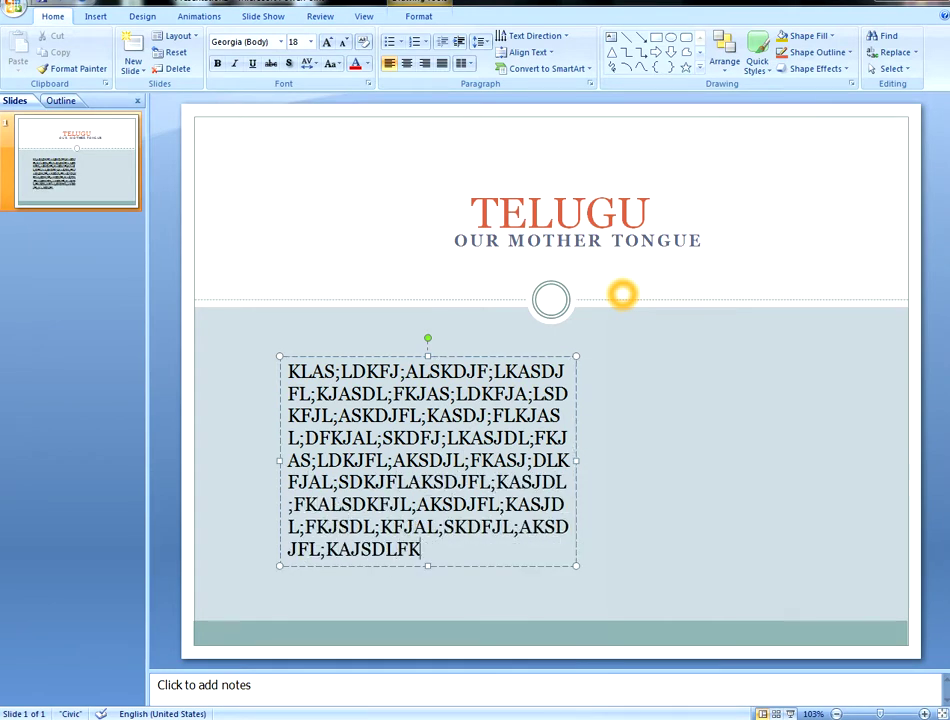
text(KASDL;KFALKSDJFL;KJ)
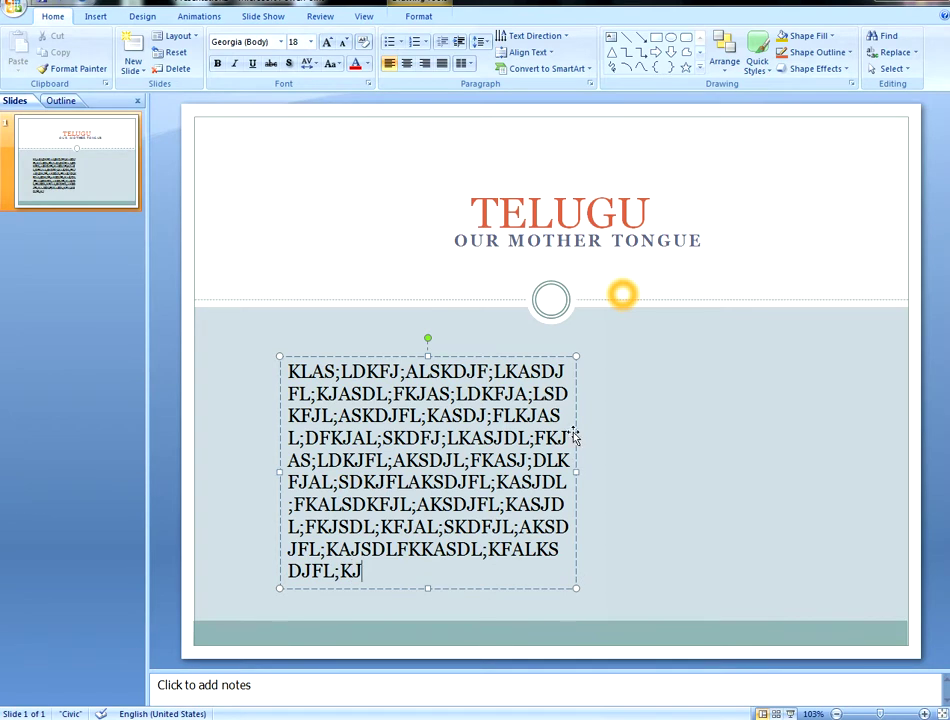
Step: Widen the filler text box across most of the slide and move it slightly lower
drag(594, 472, 840, 476)
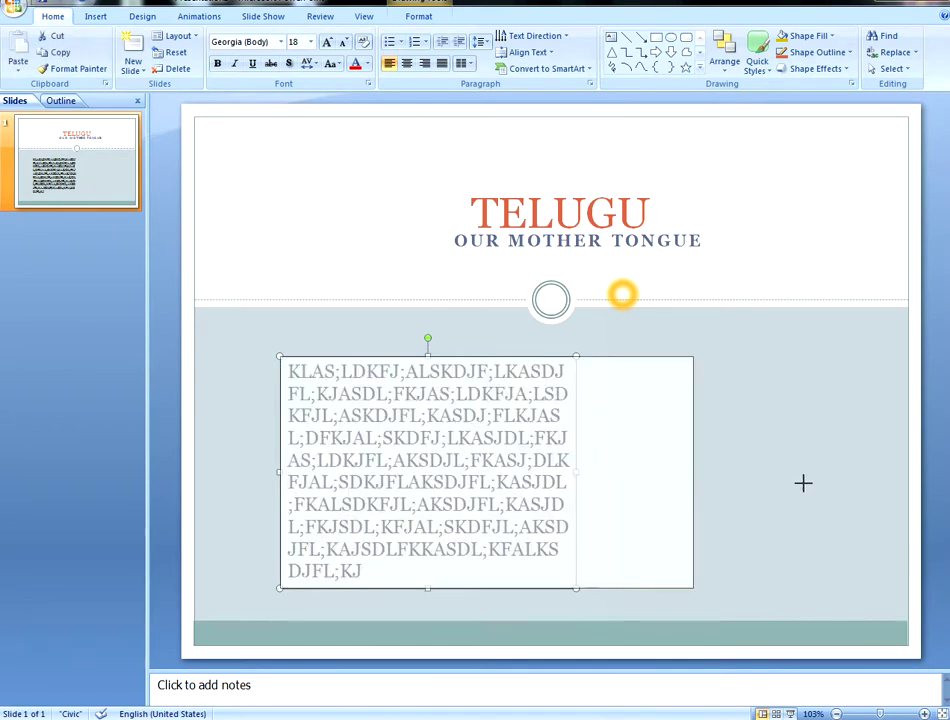
click(648, 437)
click(697, 585)
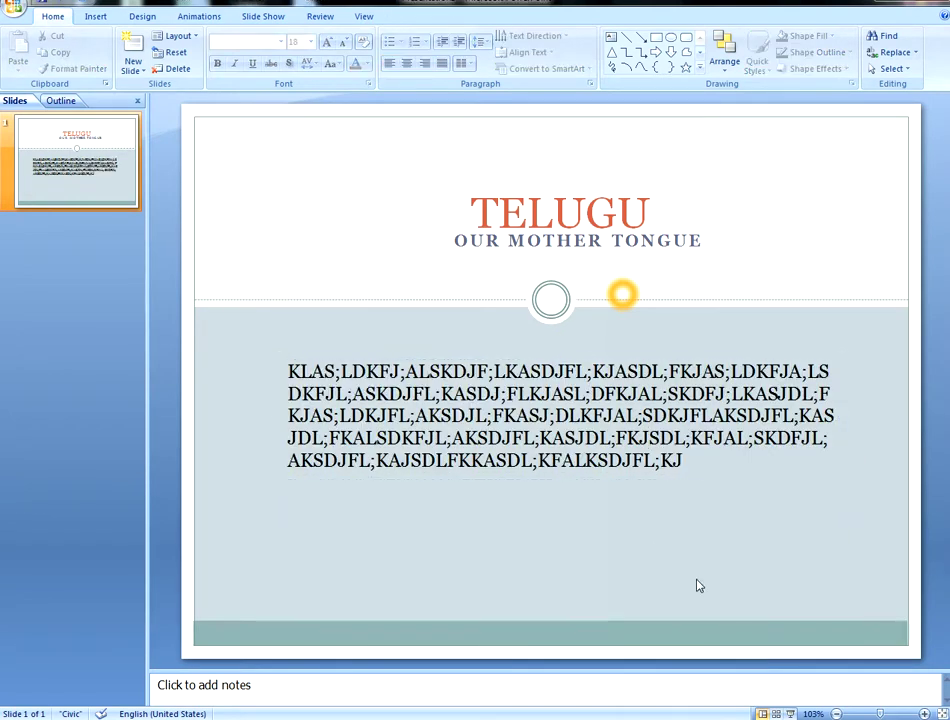
click(623, 414)
drag(634, 482, 628, 512)
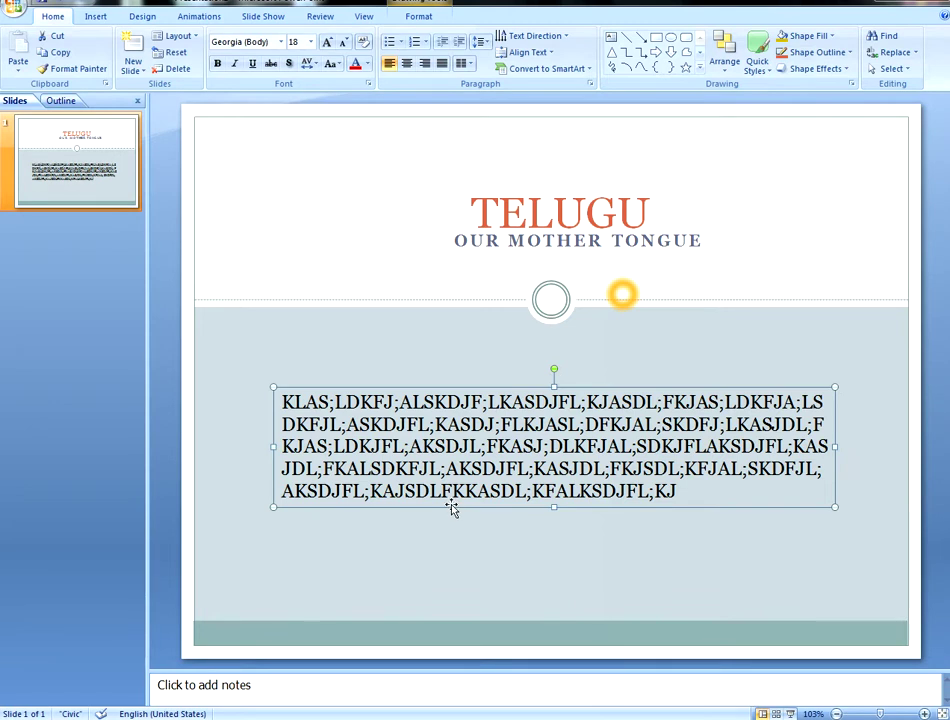
click(440, 600)
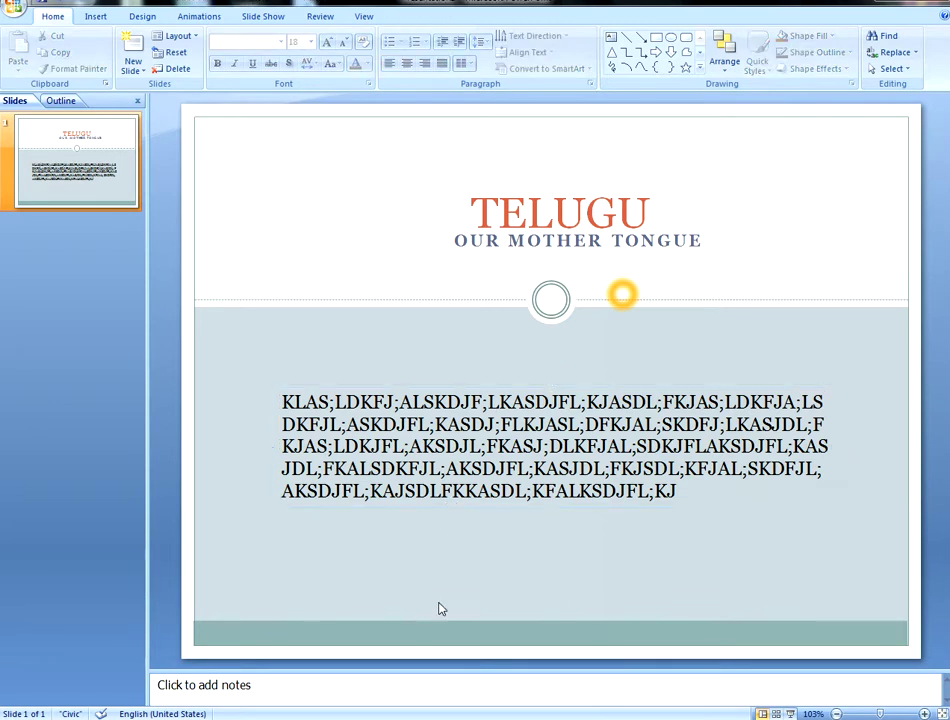
Step: Nudge the TELUGU title up and shift OUR MOTHER TONGUE slightly left
click(553, 212)
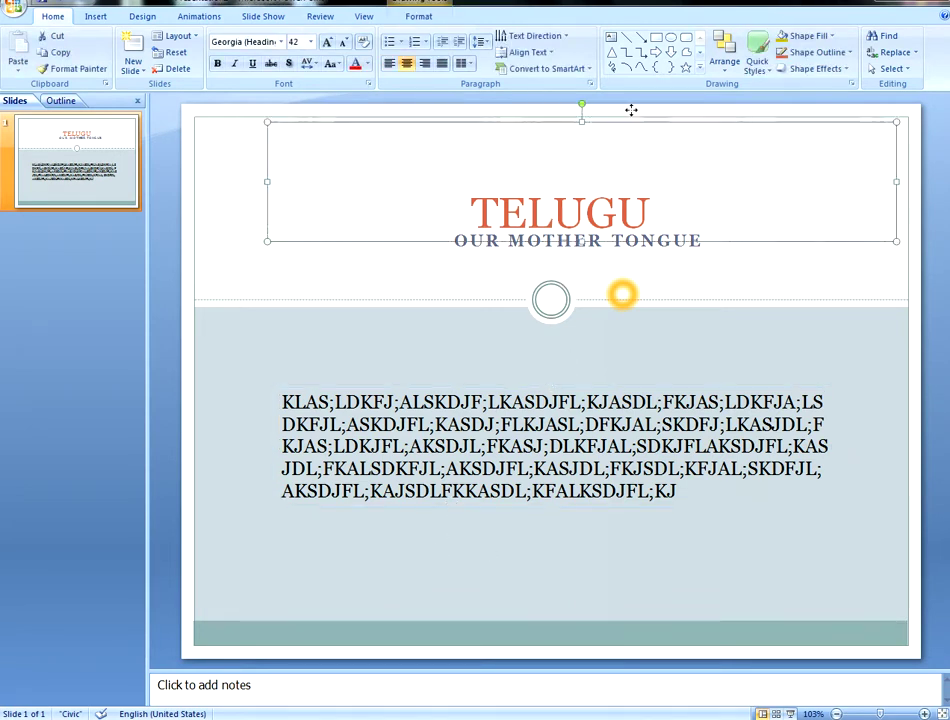
drag(628, 128, 634, 111)
click(710, 238)
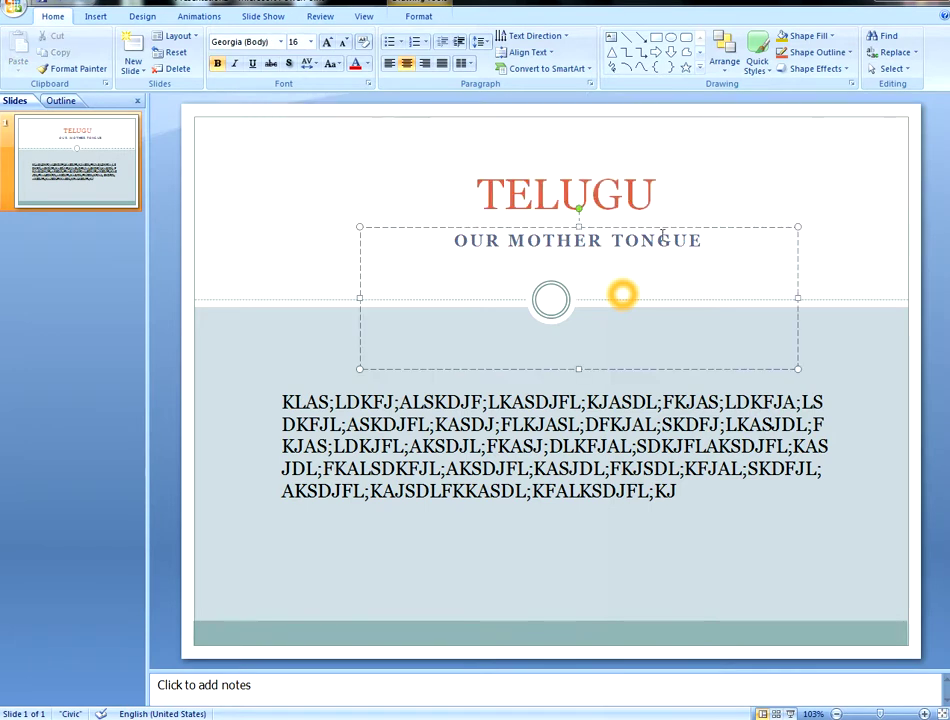
drag(667, 227, 651, 227)
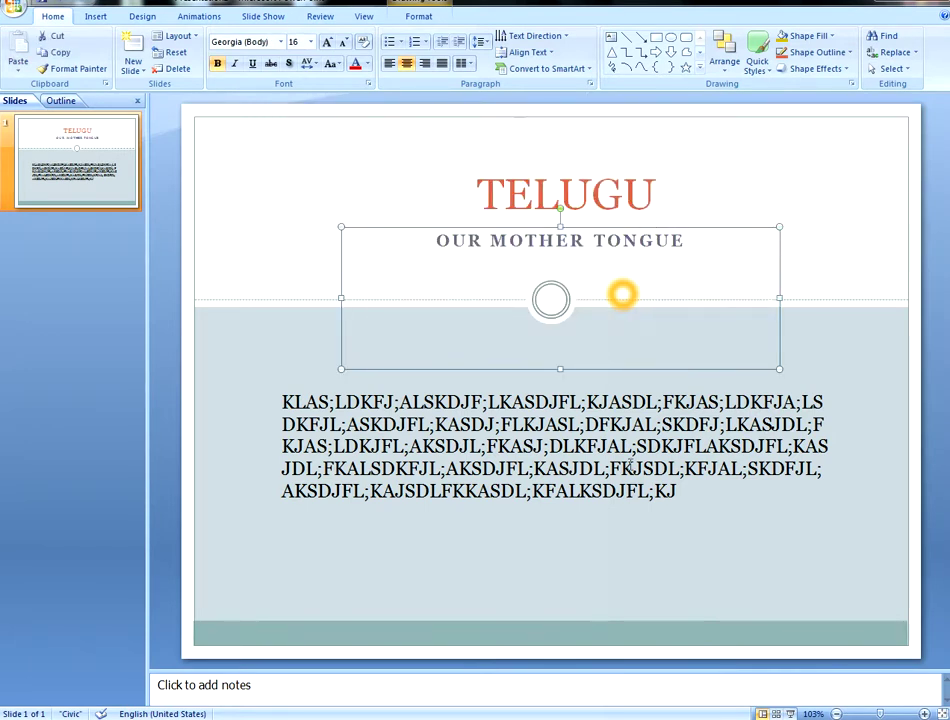
click(649, 492)
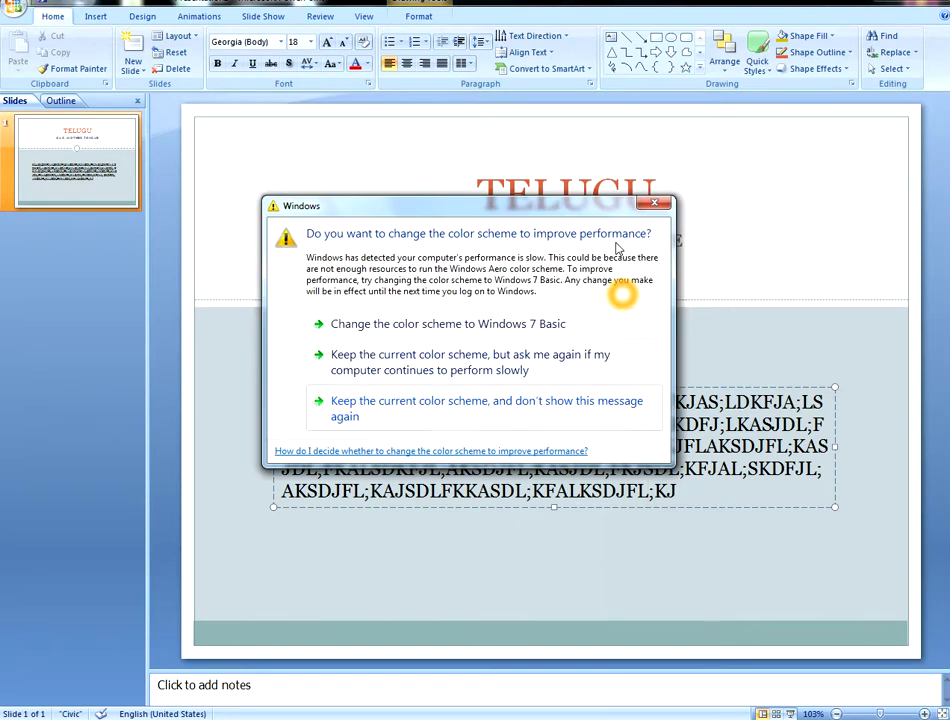
Step: Give the filler text box a Red Accent 1 Lighter 80% fill and a brown outline
click(654, 204)
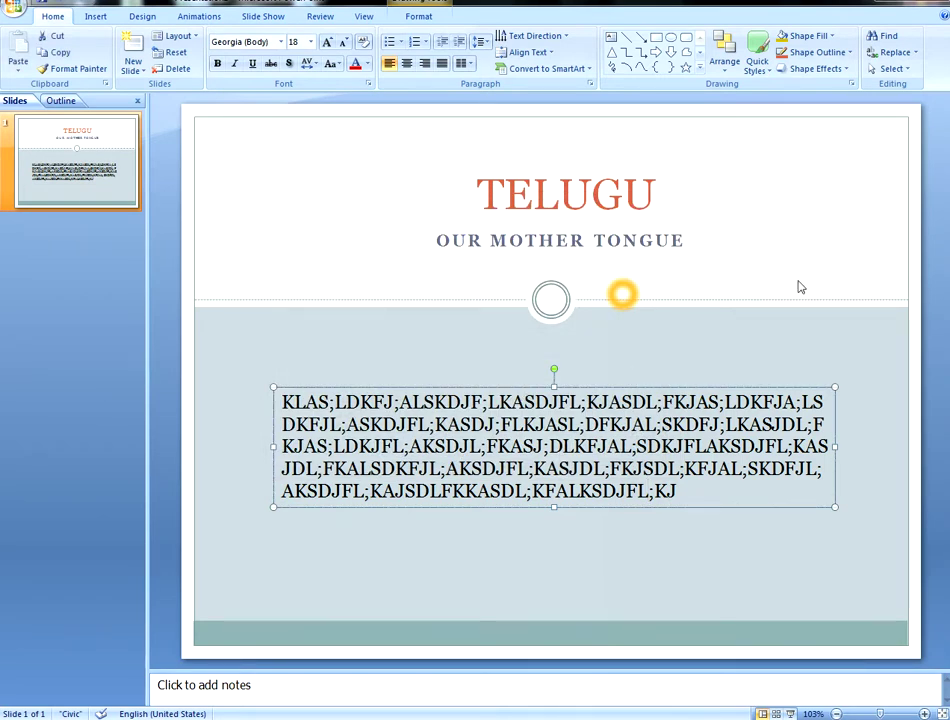
click(831, 37)
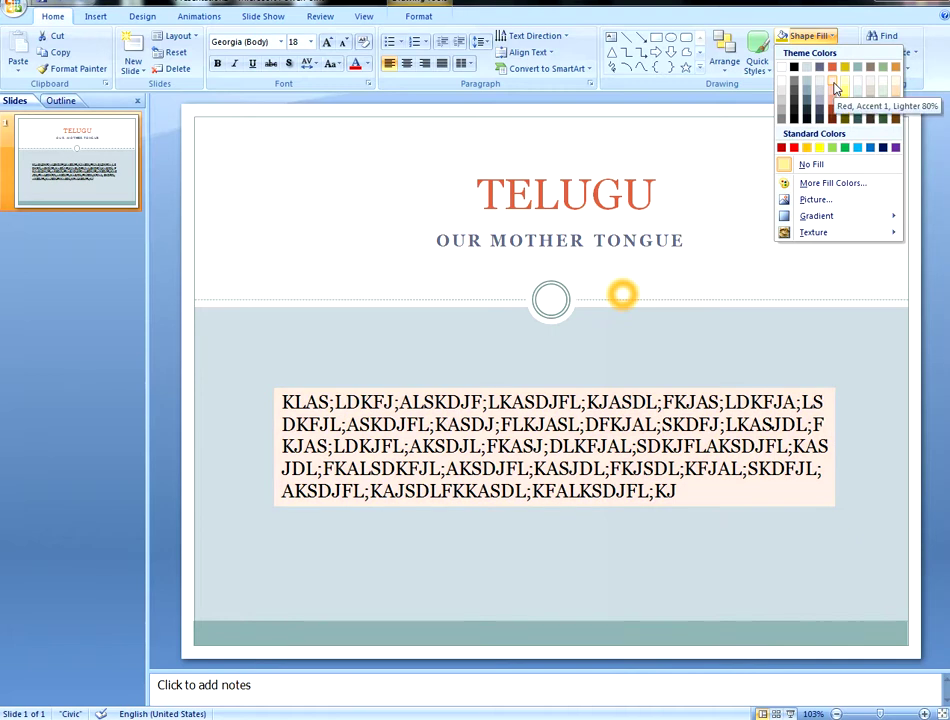
click(836, 88)
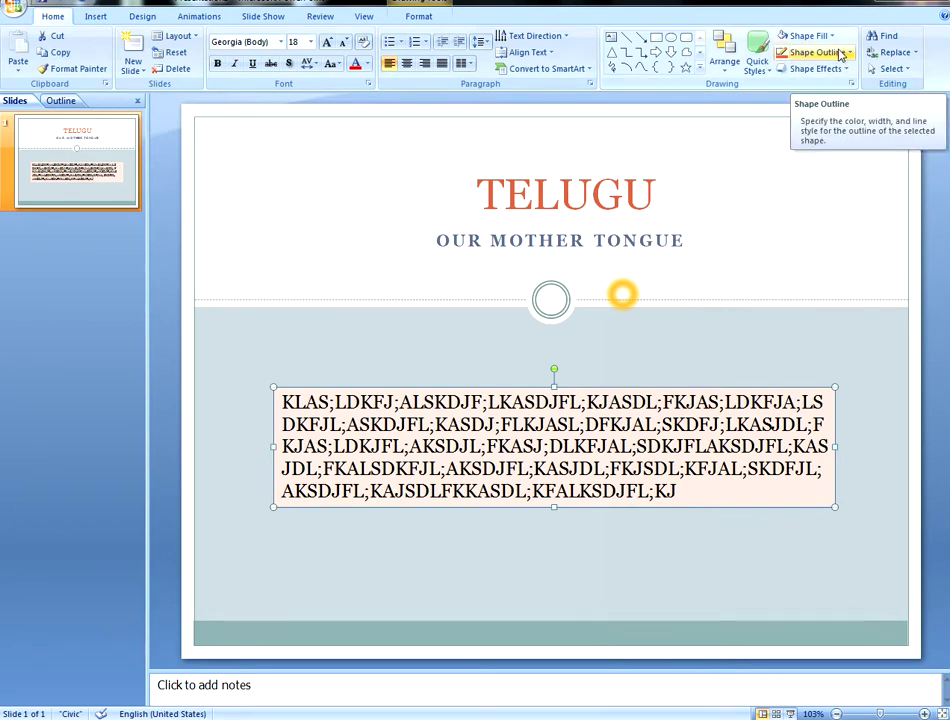
click(840, 55)
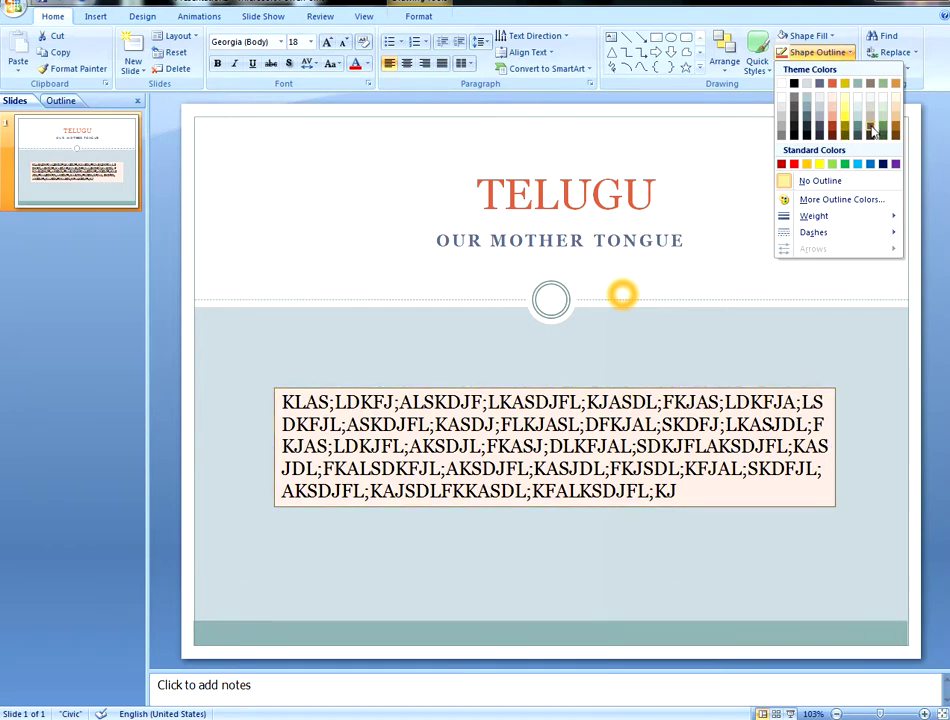
click(872, 131)
click(666, 574)
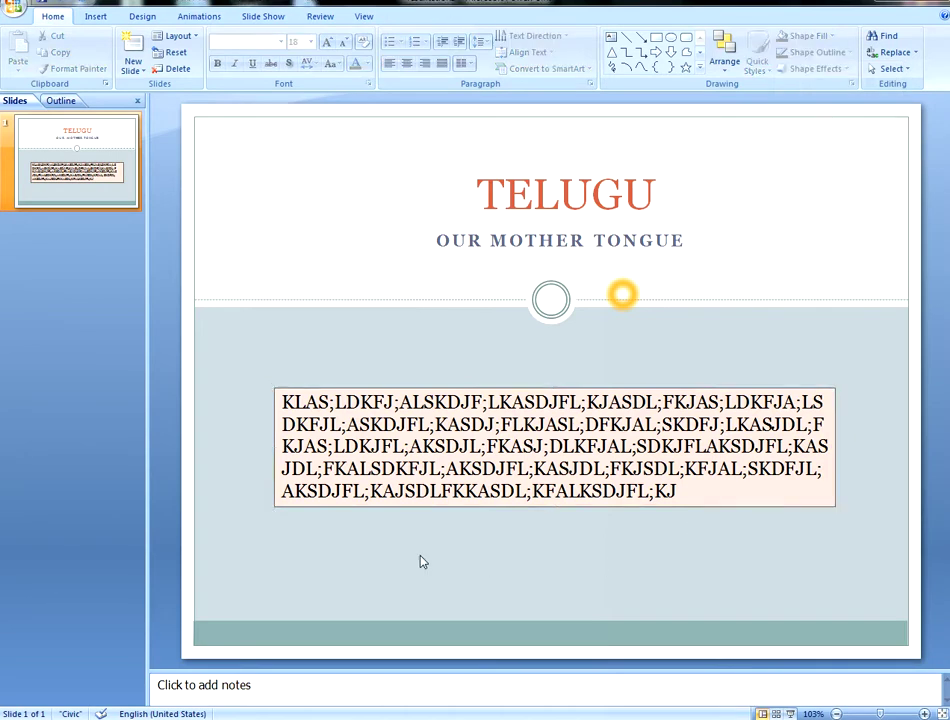
Step: Append more gibberish filler text to the end of the body text box
drag(560, 390, 561, 389)
click(712, 504)
text(DLFKJLAKDJFL;KASDJFLKASJD;LFKJASL;DKFJLA;SKDJFL;KAJSL;DKFJL;AKSDJALSKDFJL;KASJDFLKAJSDL;FKJAS;LDKFJL;ASDKFJLASK)
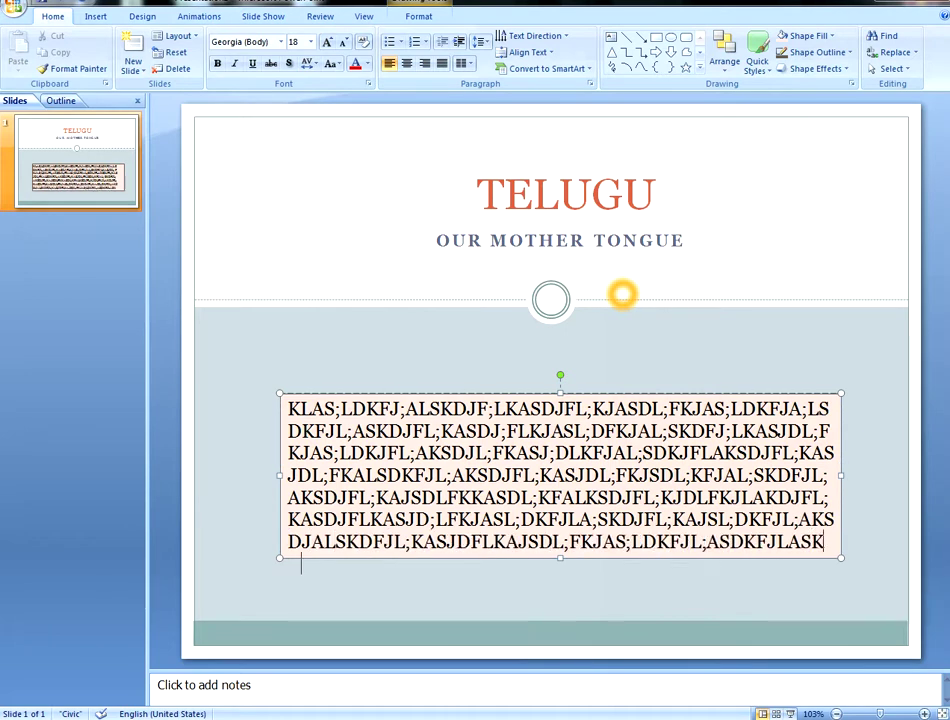
text(DFL)
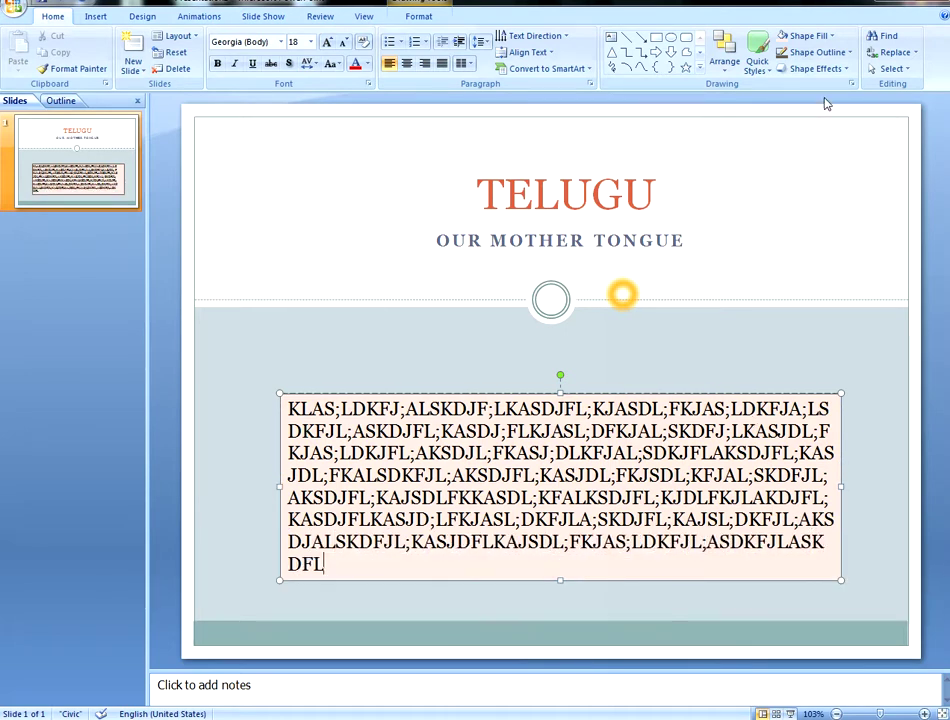
Step: Apply a Glow shape effect to the body text box
click(816, 69)
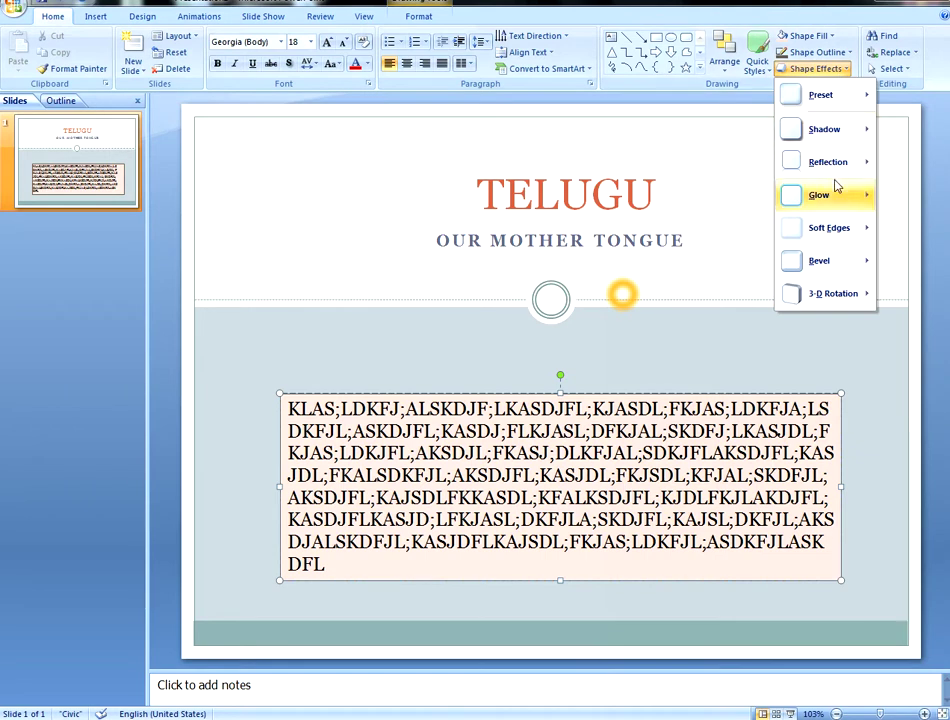
mouse_move(837, 193)
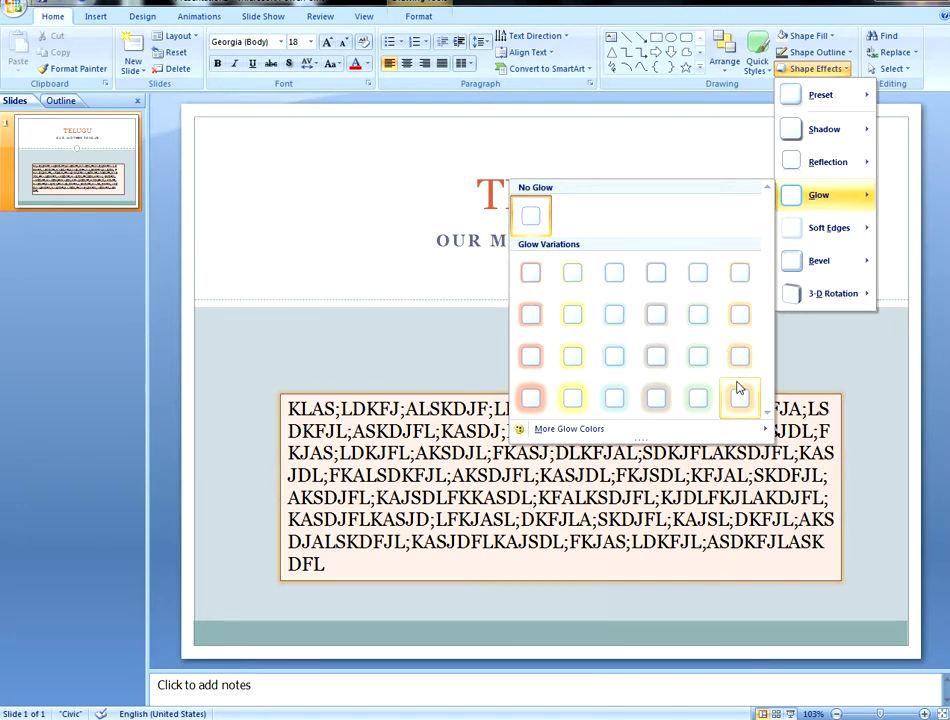
click(664, 402)
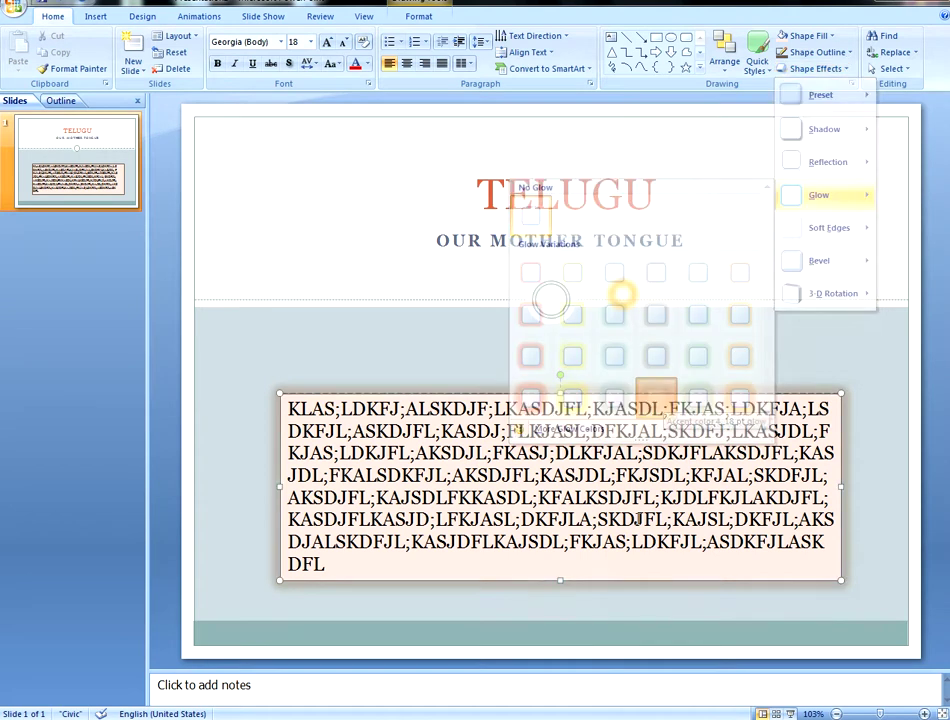
click(661, 621)
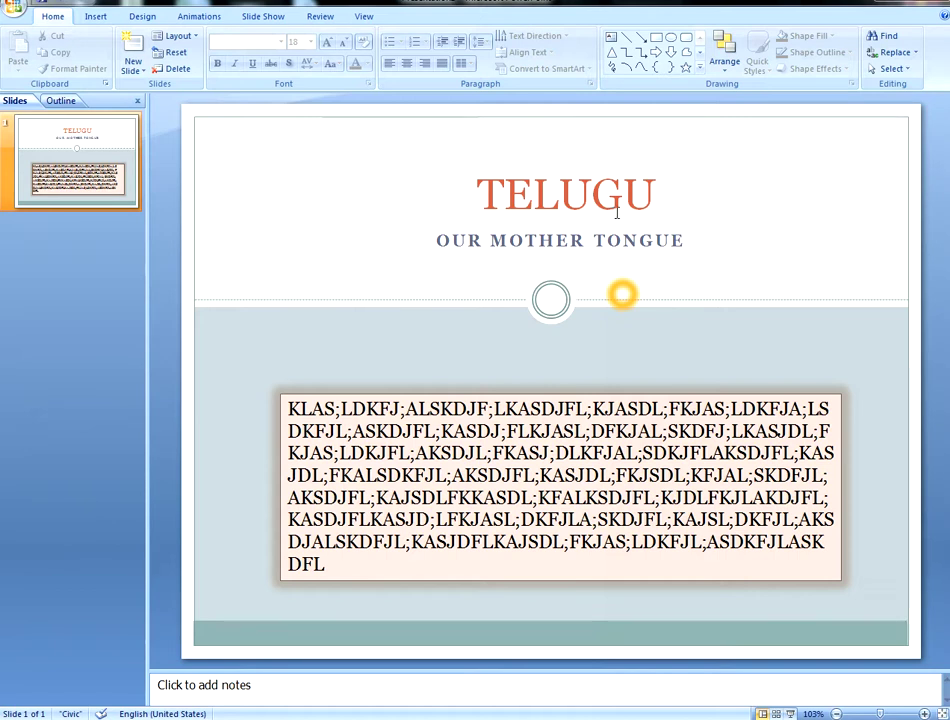
Step: Try the Module theme with Opulent colours and move the TELUGU title slightly lower
click(141, 19)
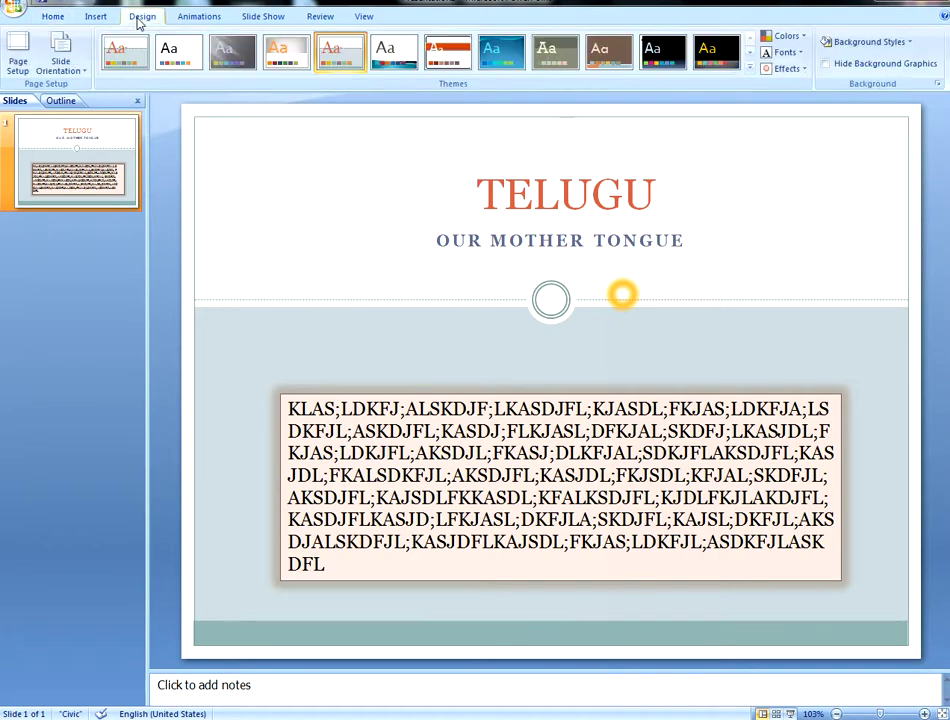
click(713, 66)
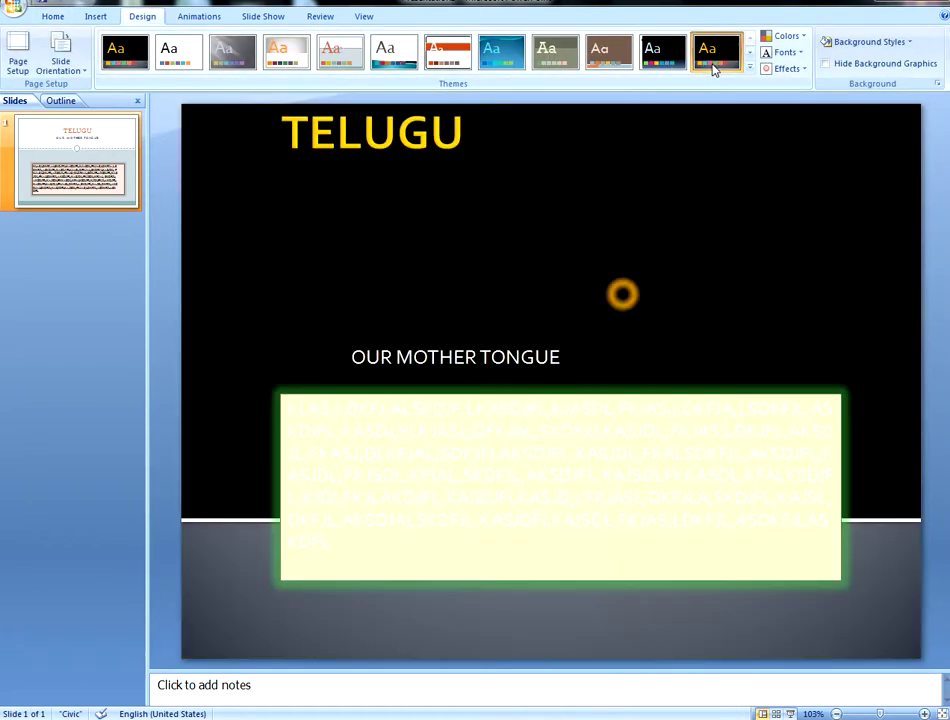
click(346, 561)
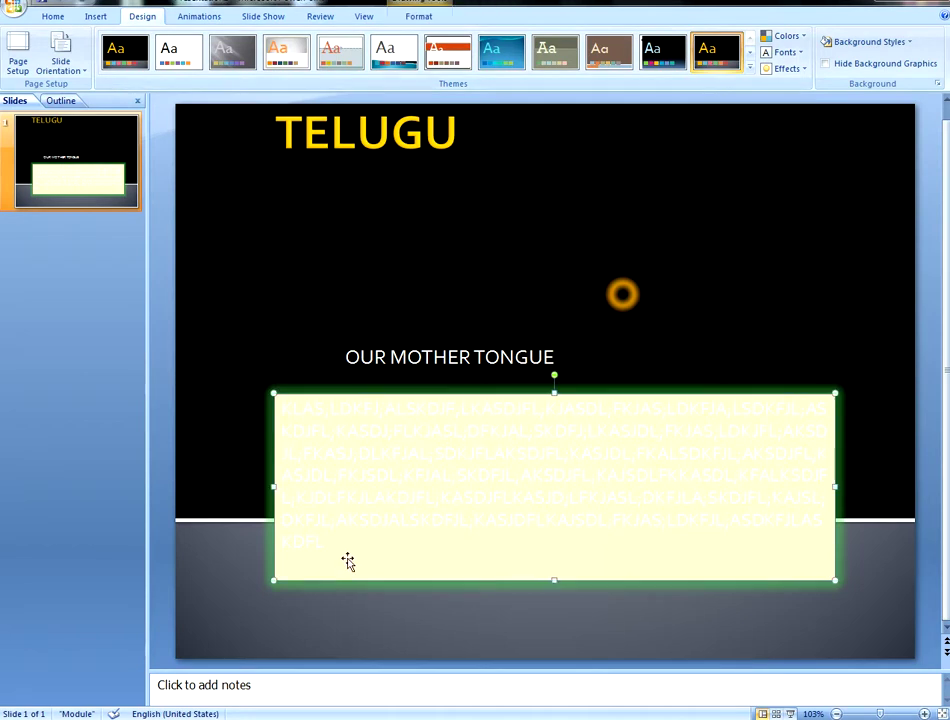
click(784, 36)
click(815, 247)
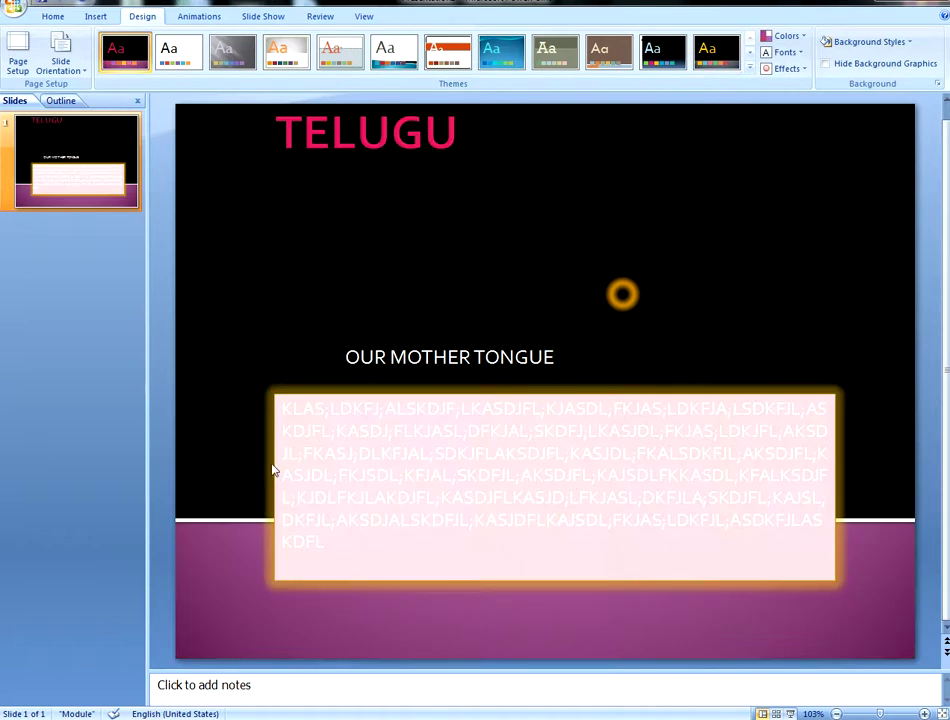
click(340, 135)
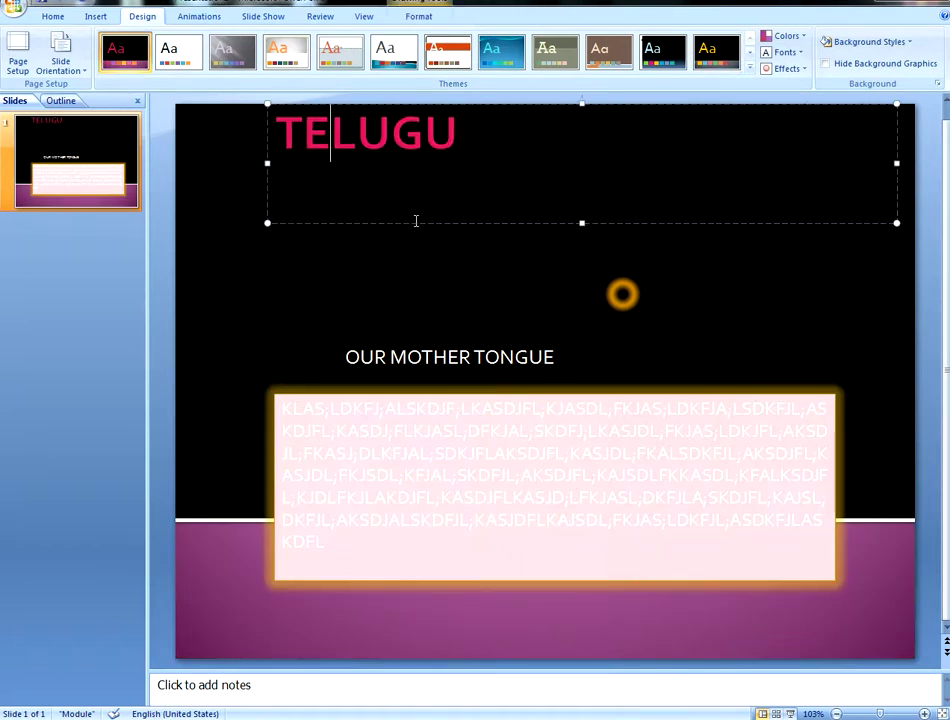
drag(423, 226, 428, 284)
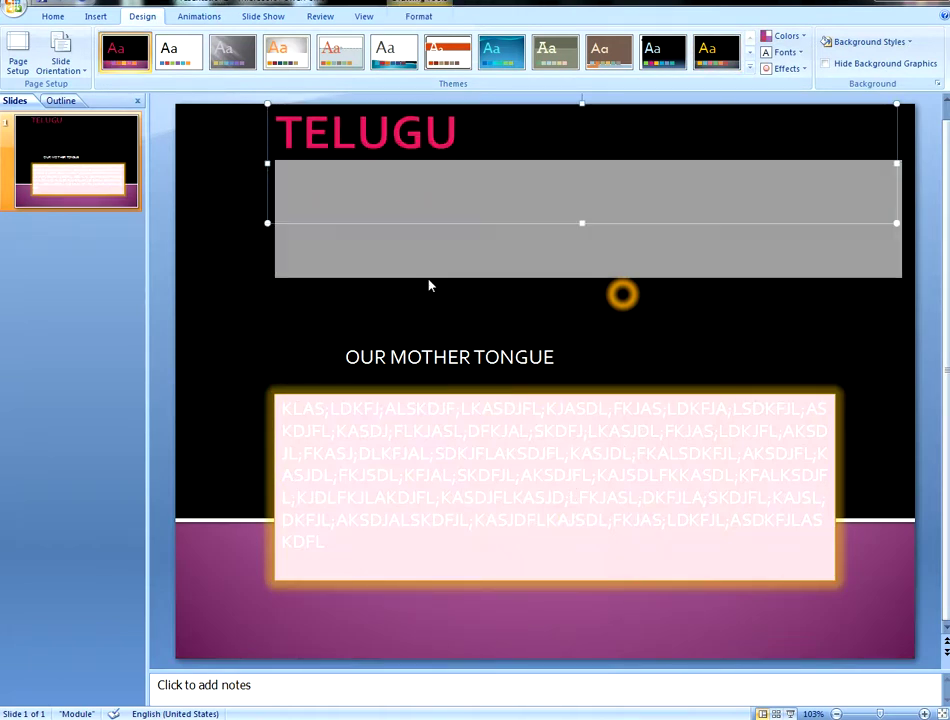
click(330, 307)
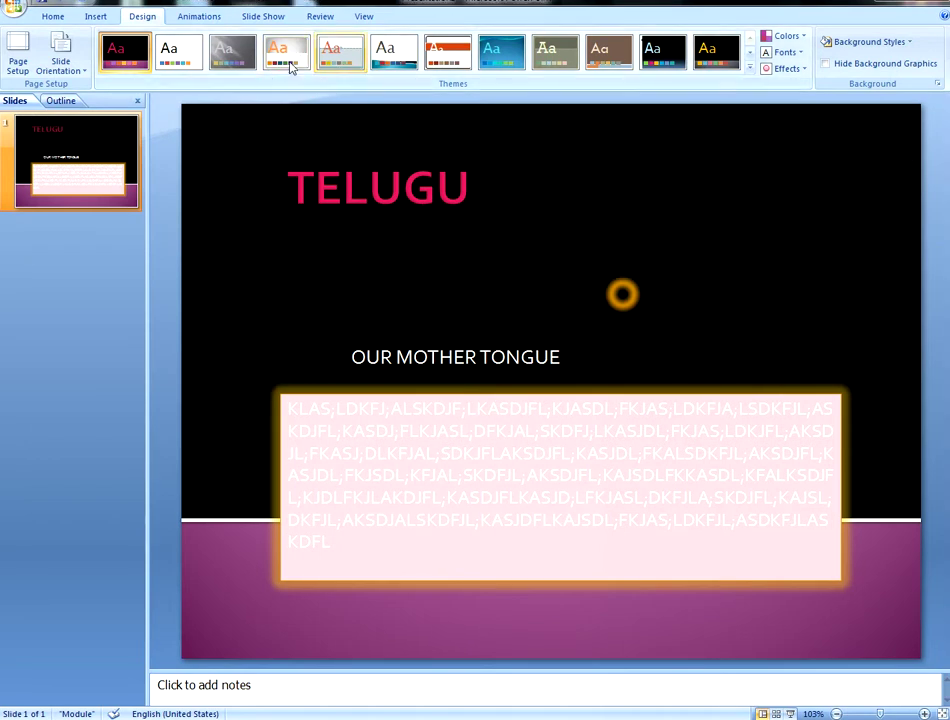
Step: After trying Metro and Foundry, apply Flow and move OUR MOTHER TONGUE left of TELUGU
click(662, 60)
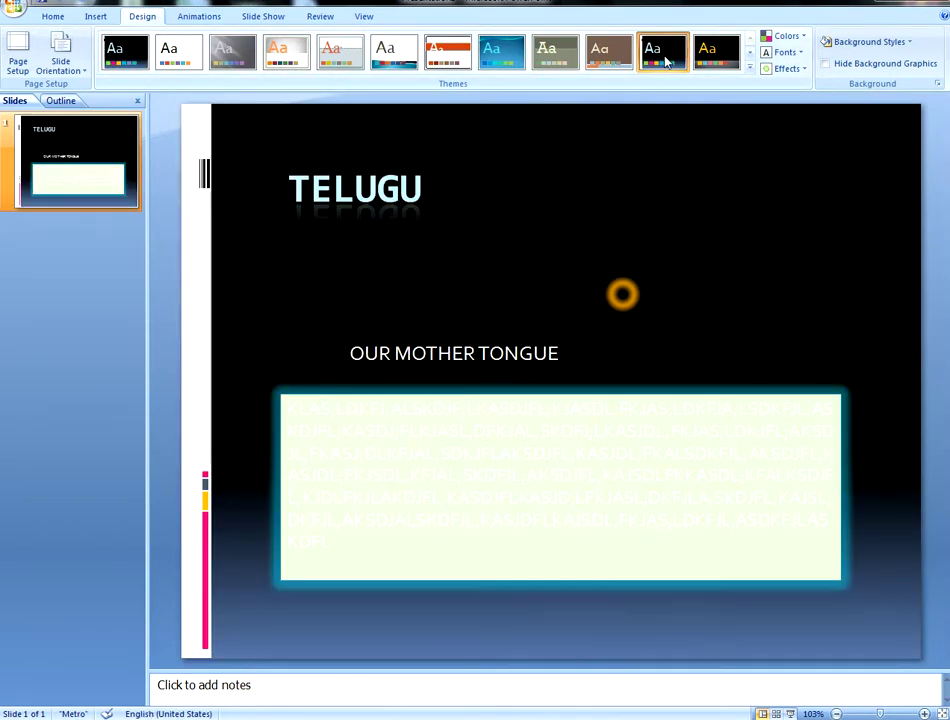
click(561, 66)
click(497, 70)
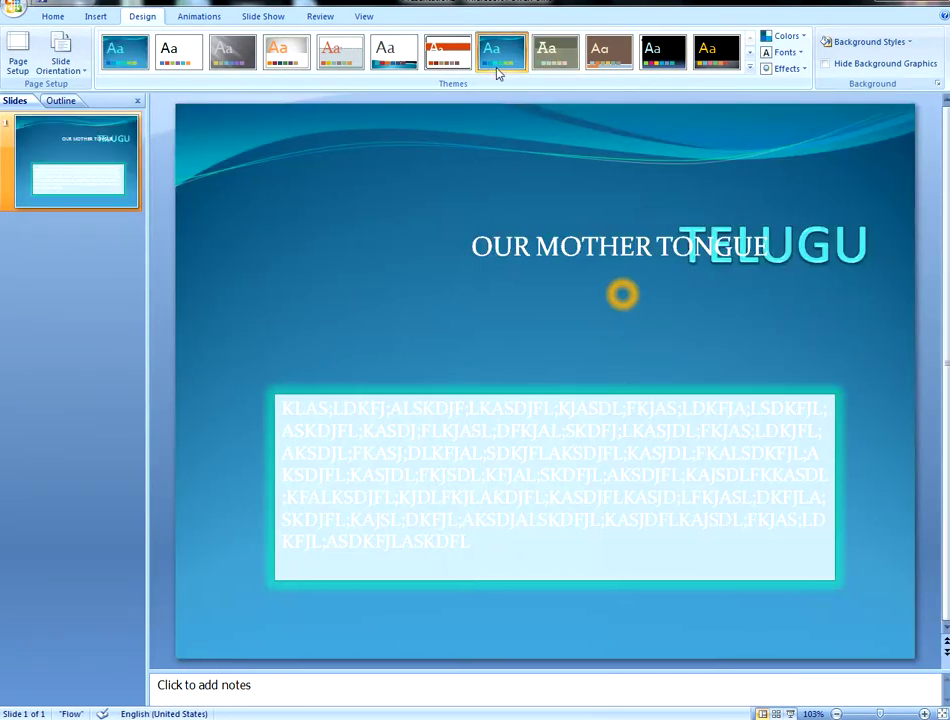
click(597, 246)
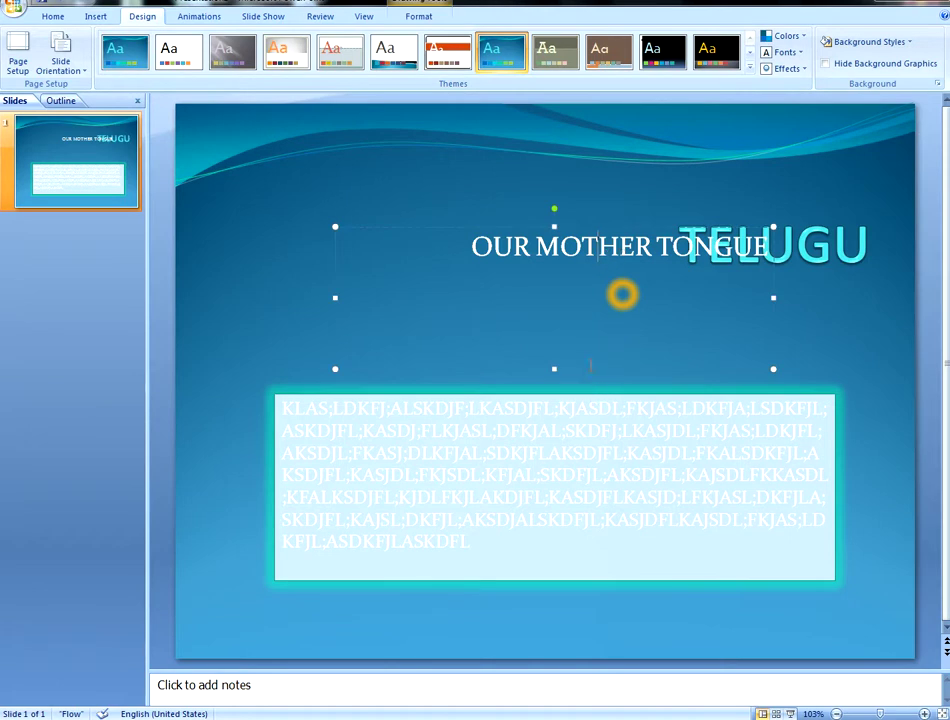
drag(588, 369, 498, 372)
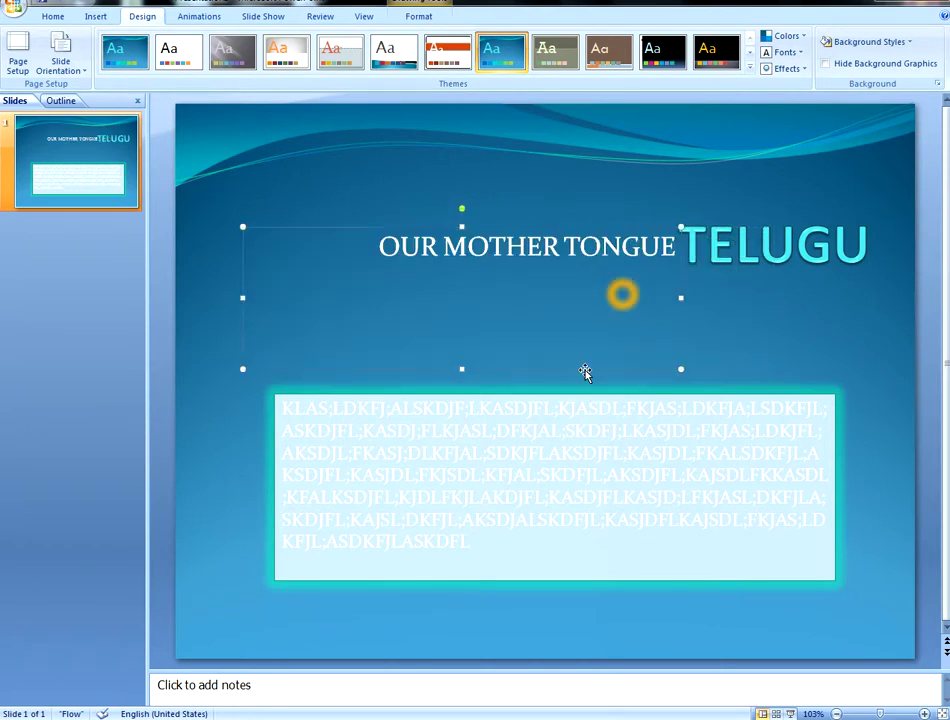
Step: Give the Flow slide a pink colour scheme and a light pink gradient background style
drag(477, 548, 276, 401)
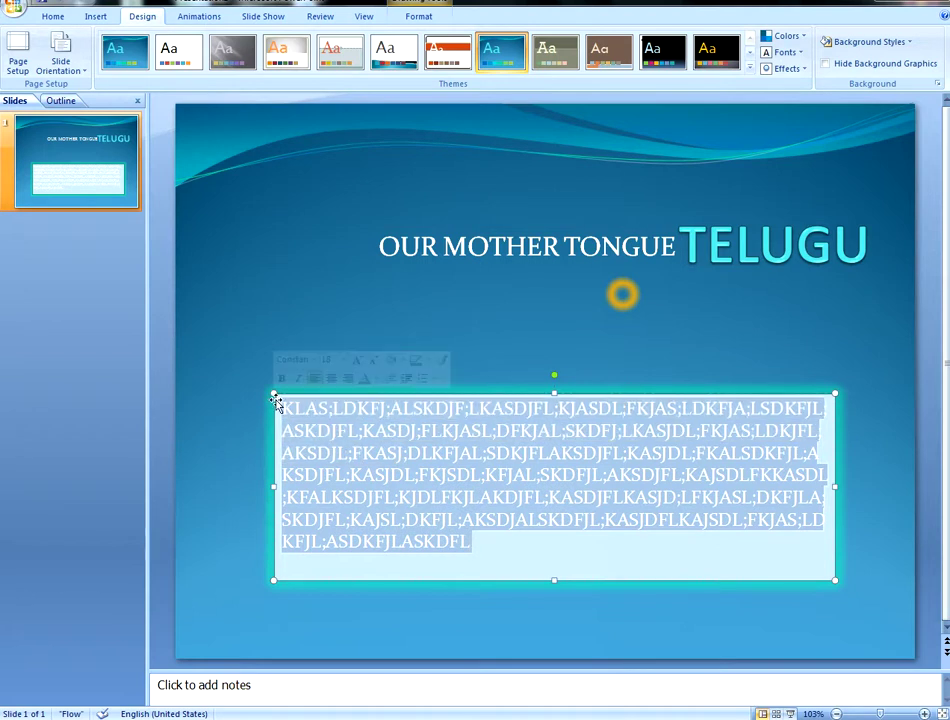
click(786, 36)
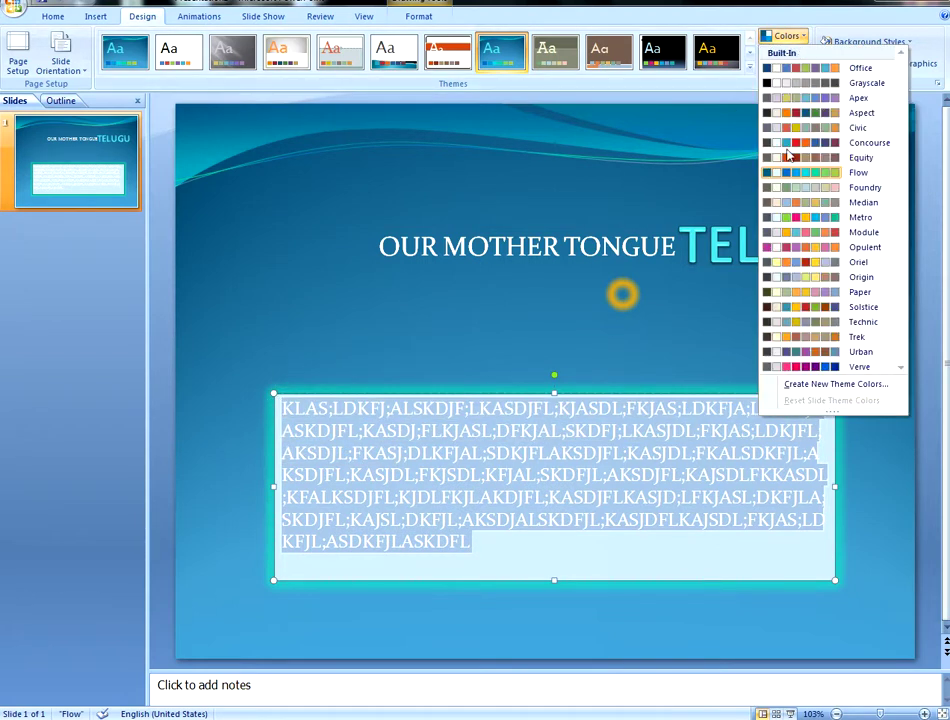
click(497, 548)
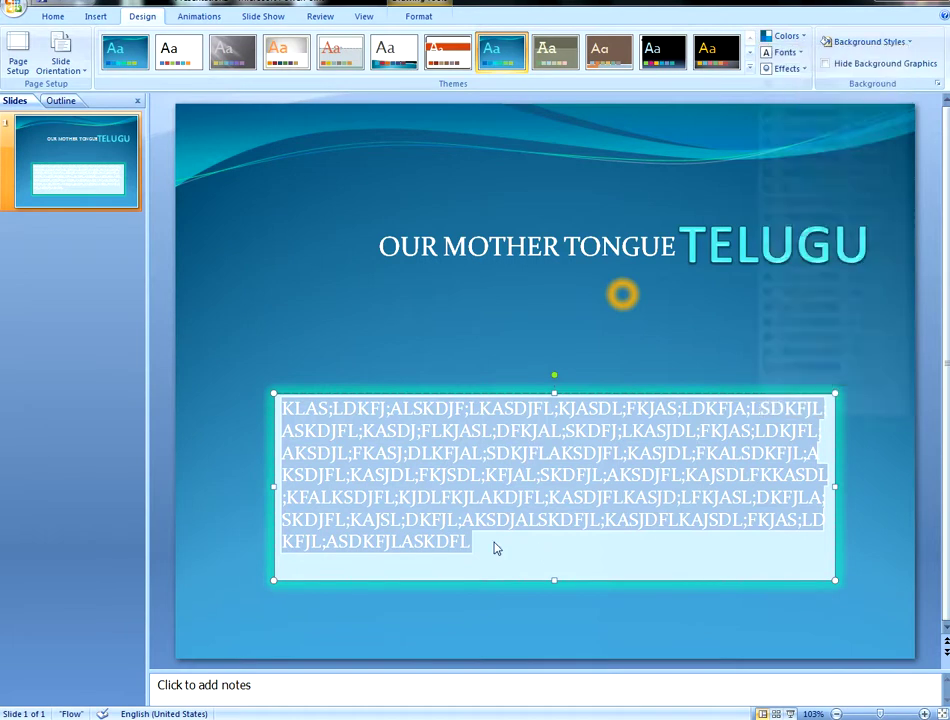
click(440, 528)
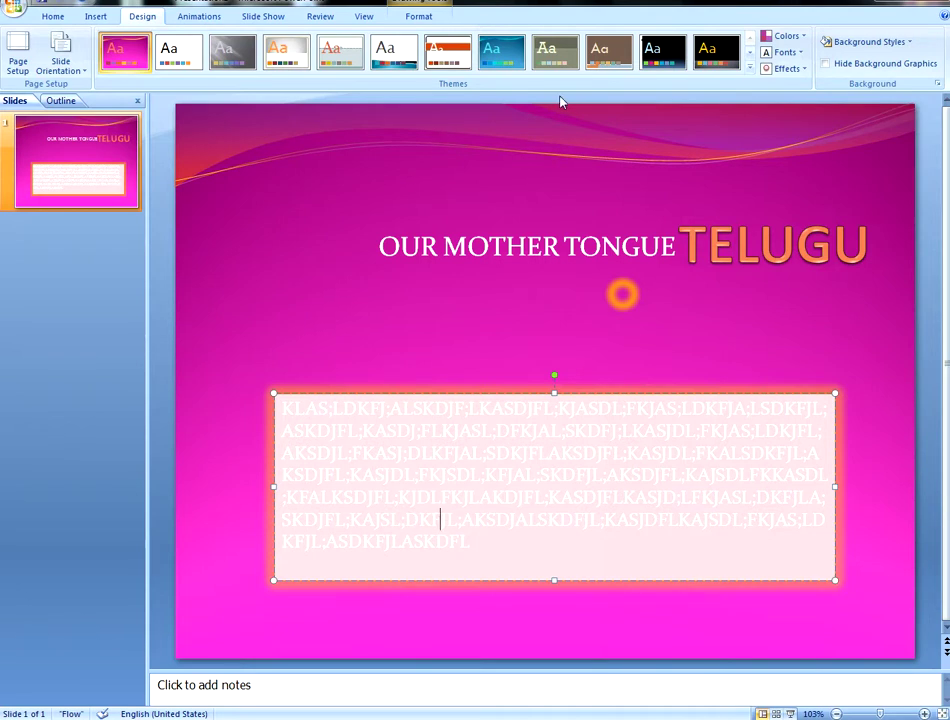
click(868, 43)
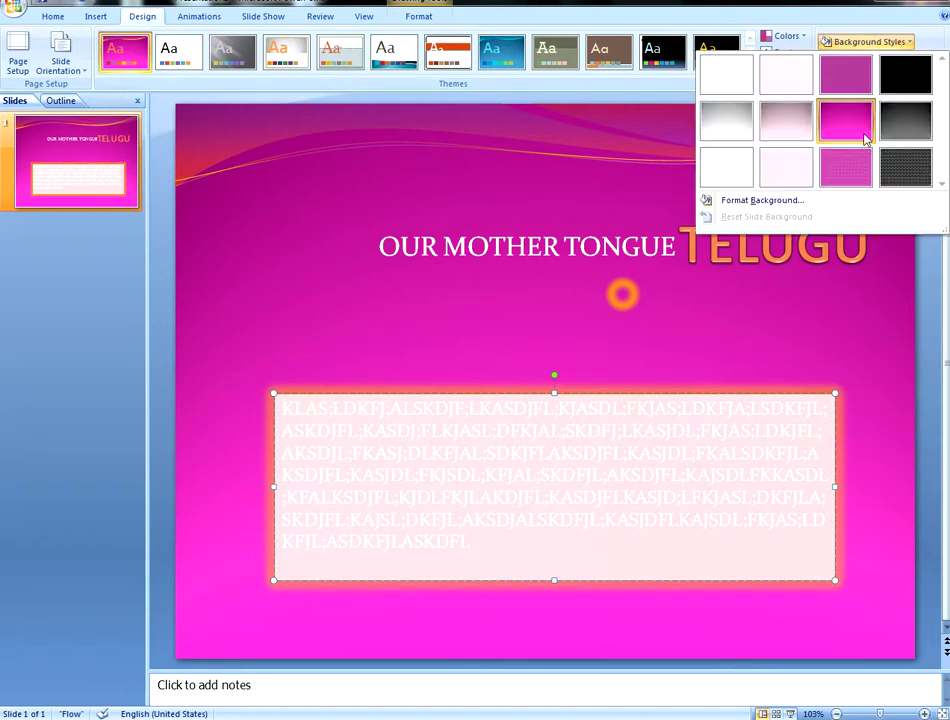
click(797, 142)
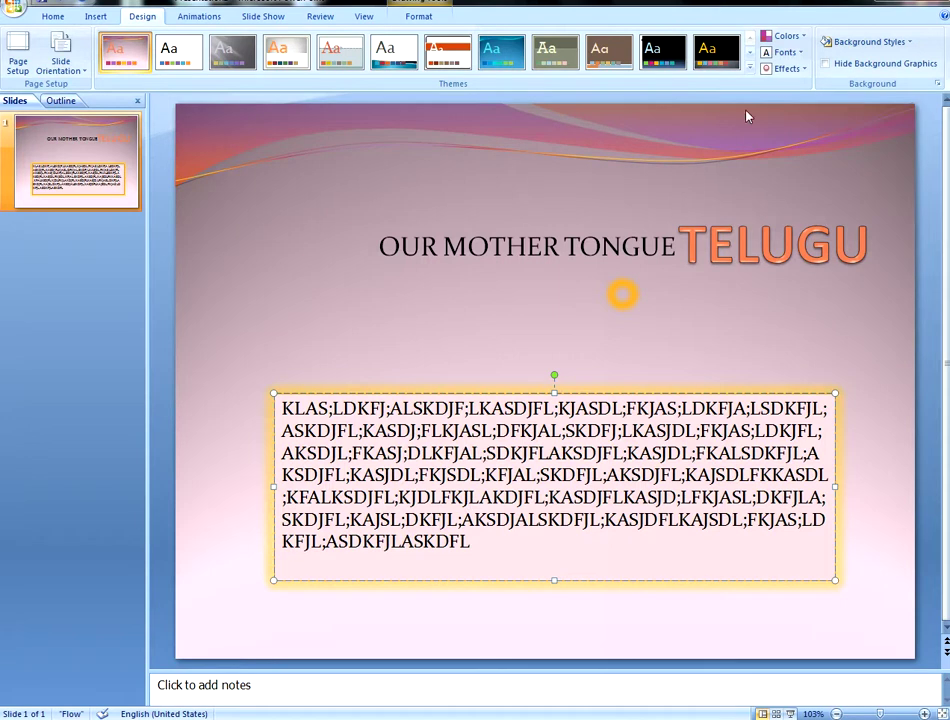
Step: Browse theme effects and leave Hide Background Graphics unchecked so the swoosh stays visible
click(784, 68)
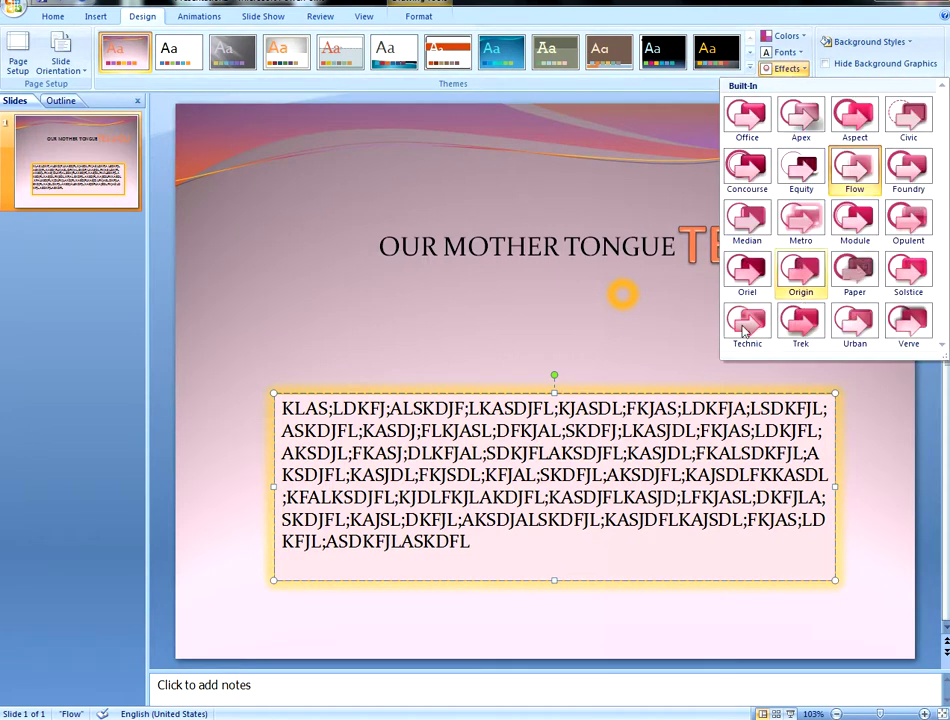
click(341, 280)
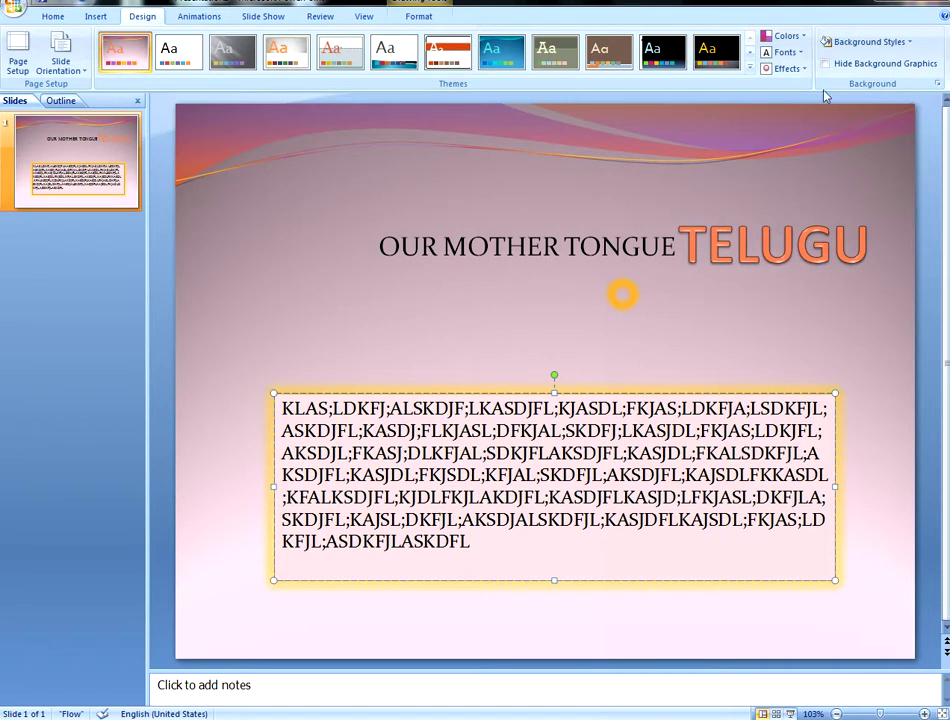
click(826, 64)
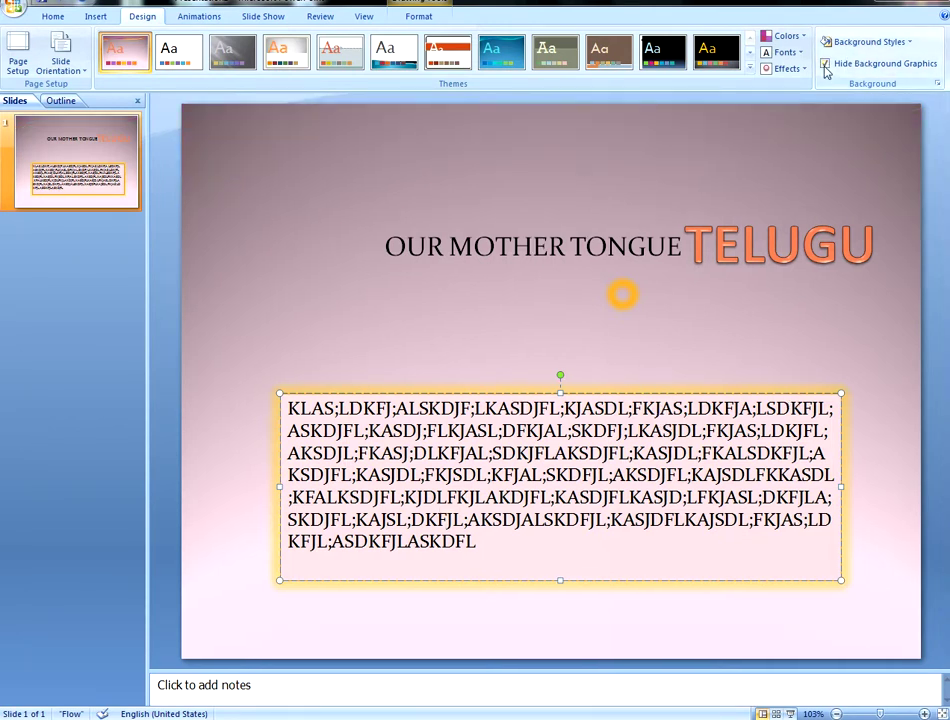
click(825, 65)
click(824, 66)
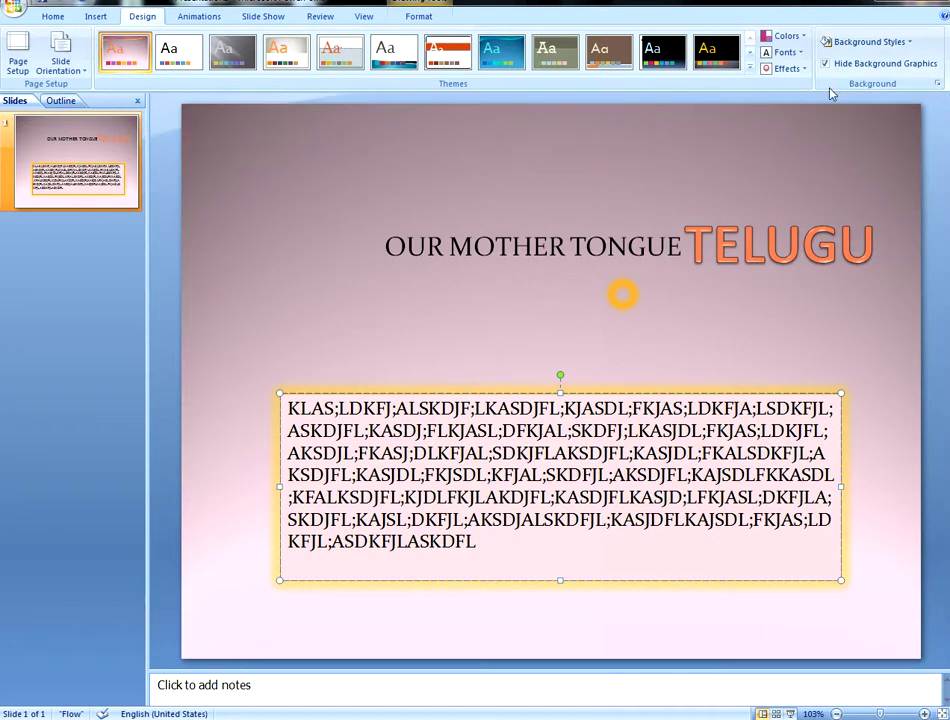
click(825, 65)
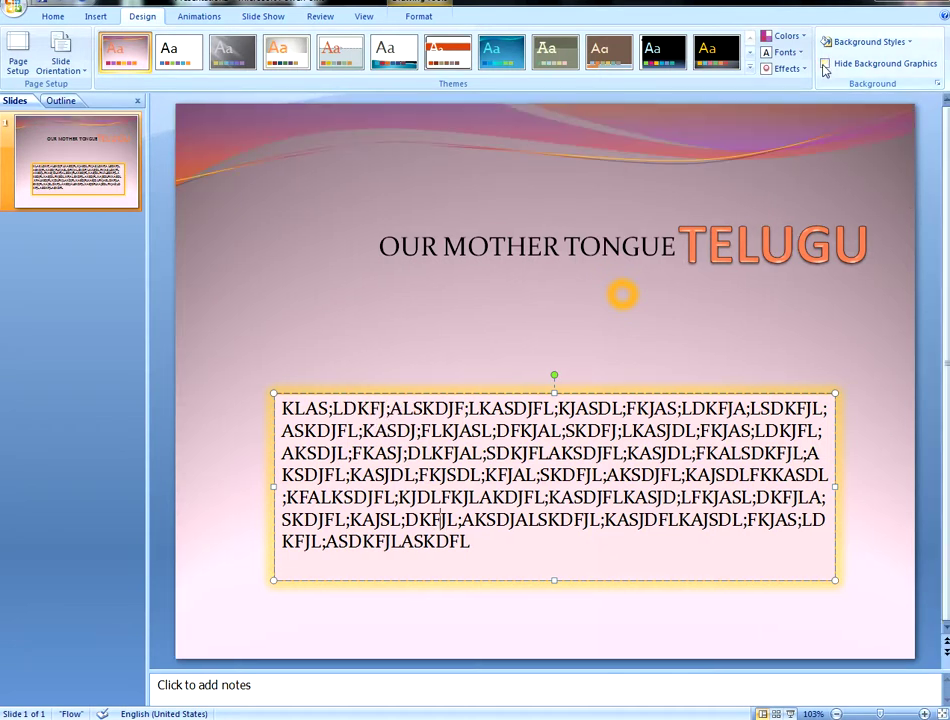
Step: Try the dark Urban theme and move the title box up and to the right
click(749, 68)
click(445, 178)
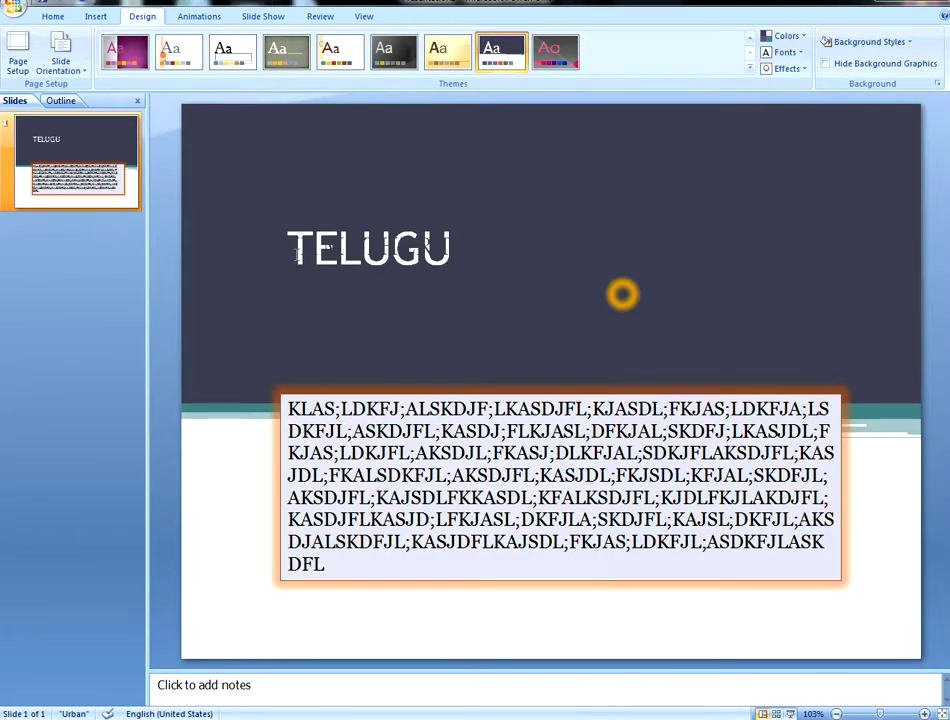
click(498, 232)
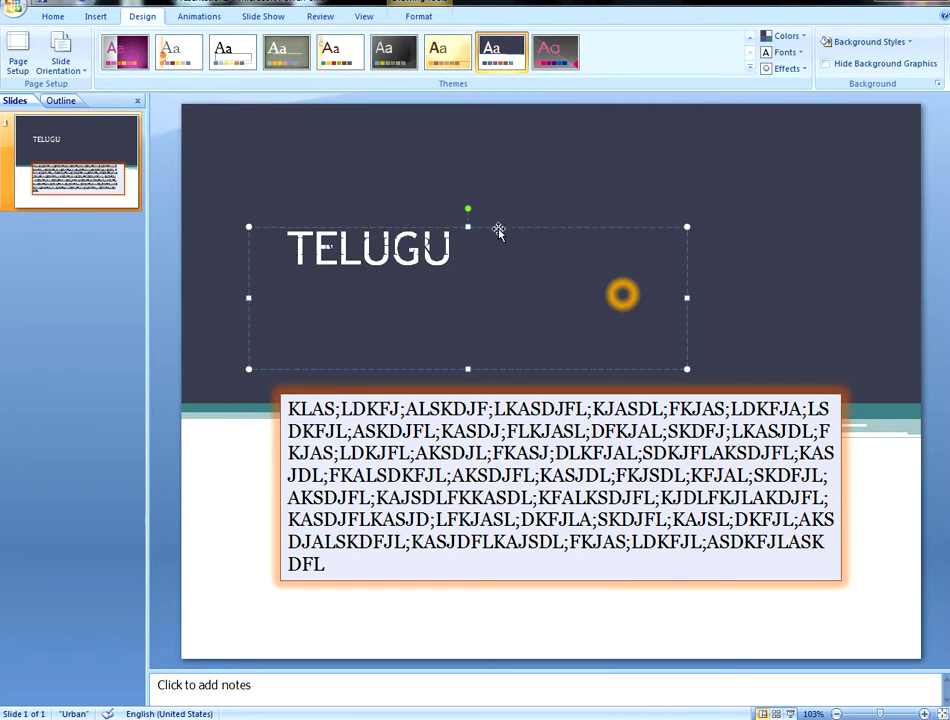
drag(534, 220, 651, 201)
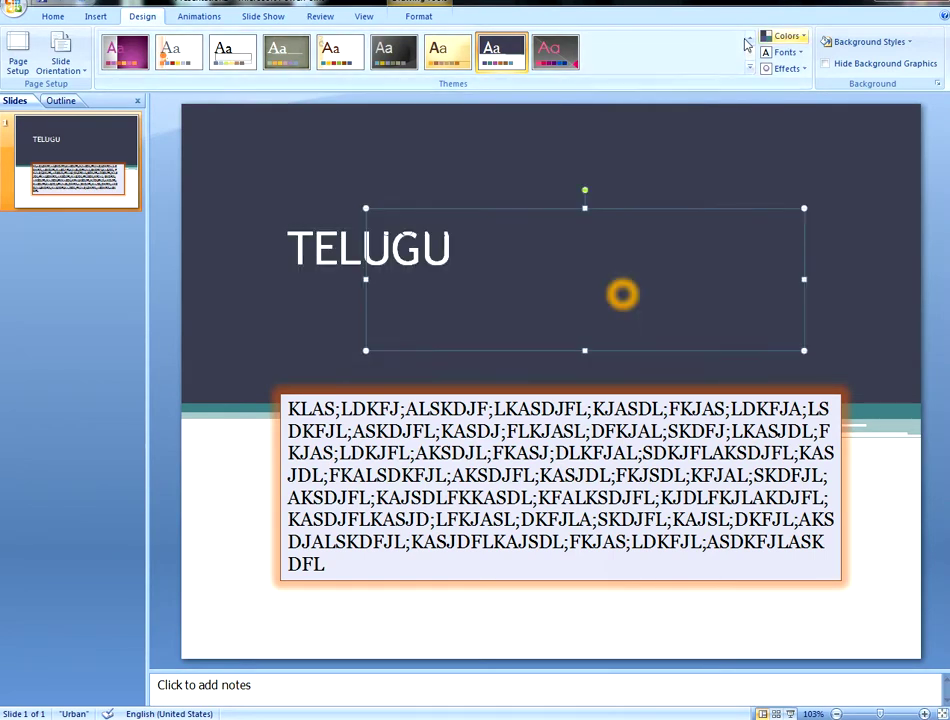
Step: Preview the Equity, Civic and Concourse themes, settling on Civic for the presentation
click(749, 52)
click(437, 62)
click(340, 58)
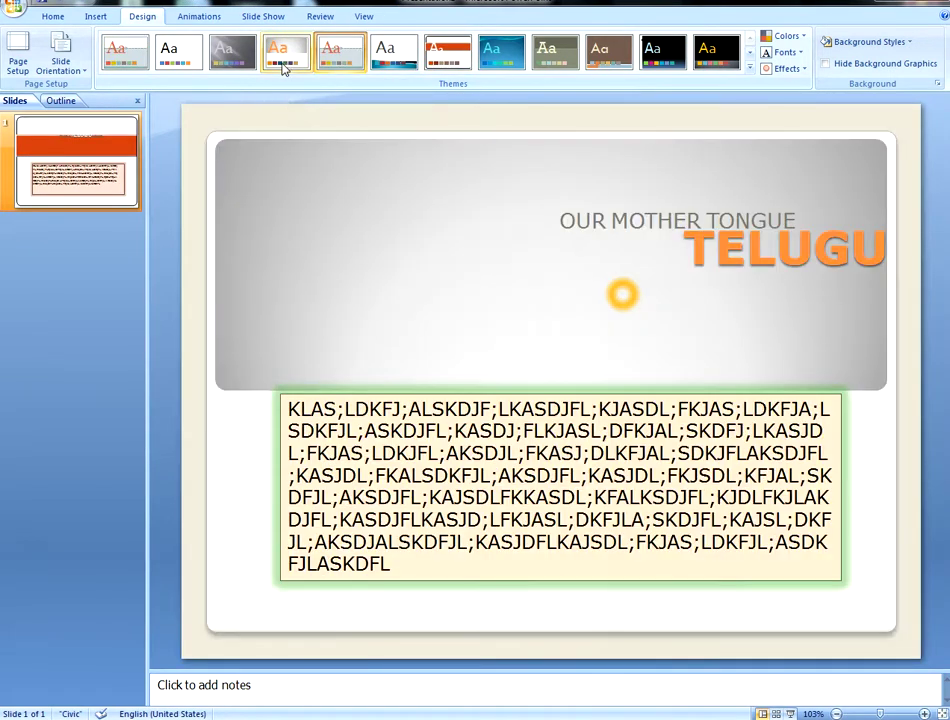
click(395, 64)
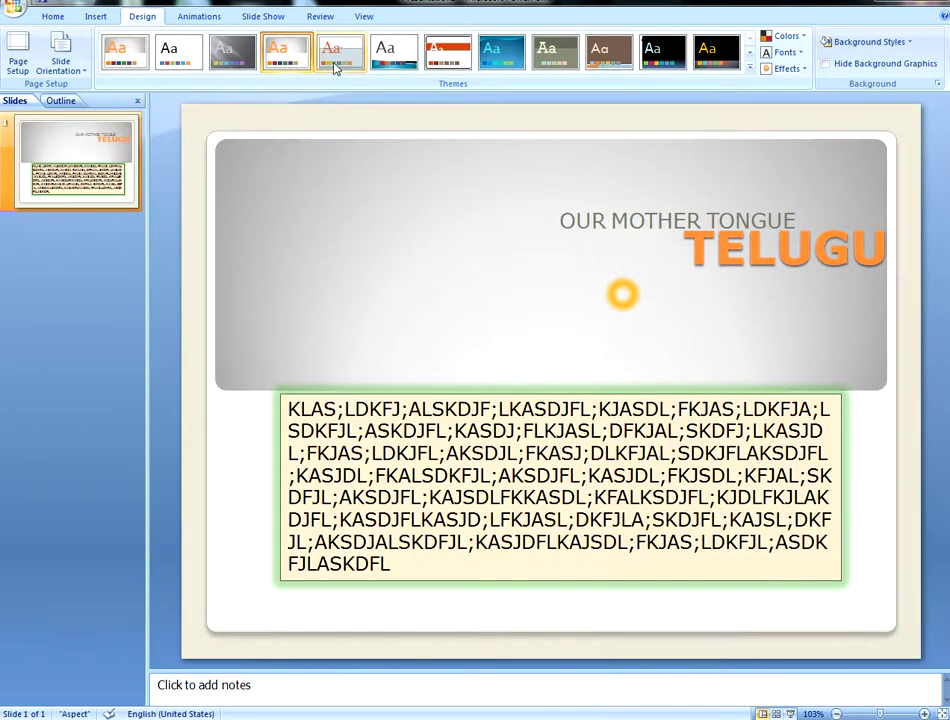
click(335, 67)
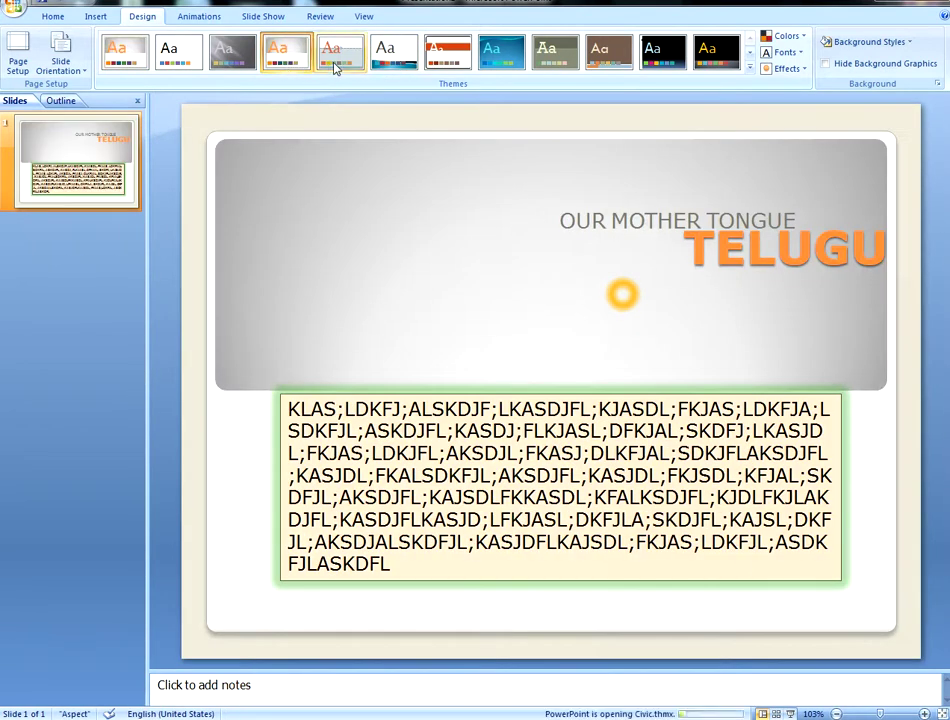
Step: Place TELUGU centred above OUR MOTHER TONGUE, then insert a new slide with Ctrl+M
click(705, 248)
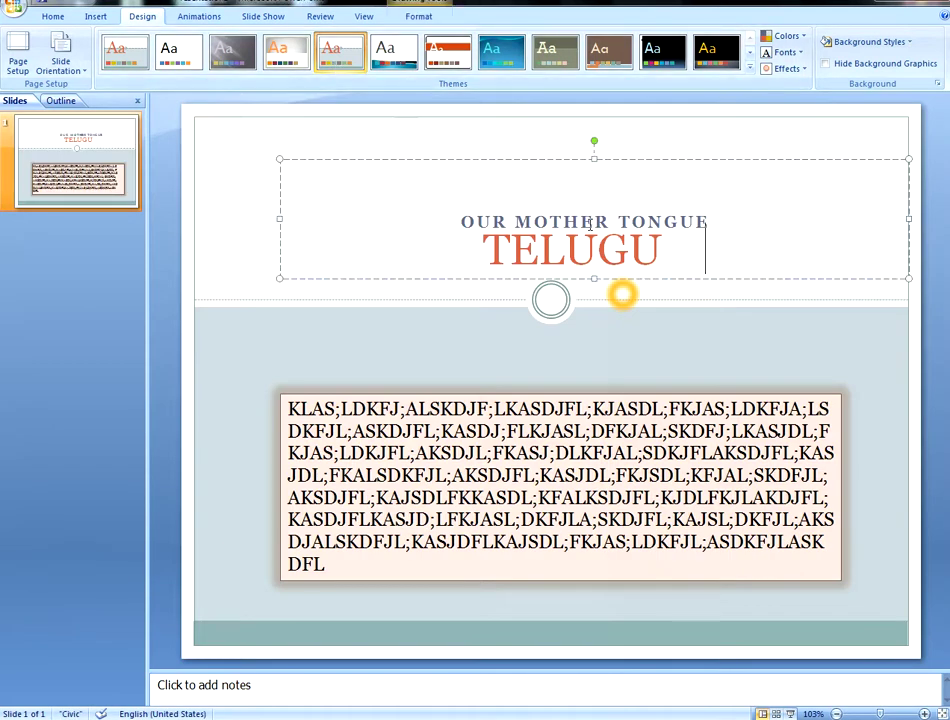
drag(662, 283, 662, 227)
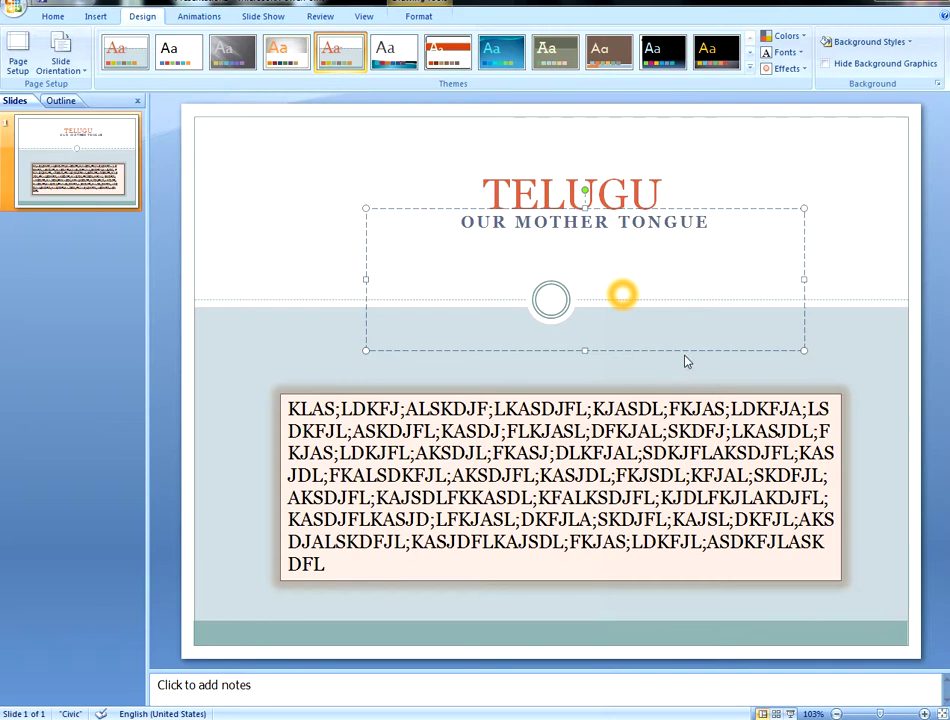
drag(685, 350, 655, 371)
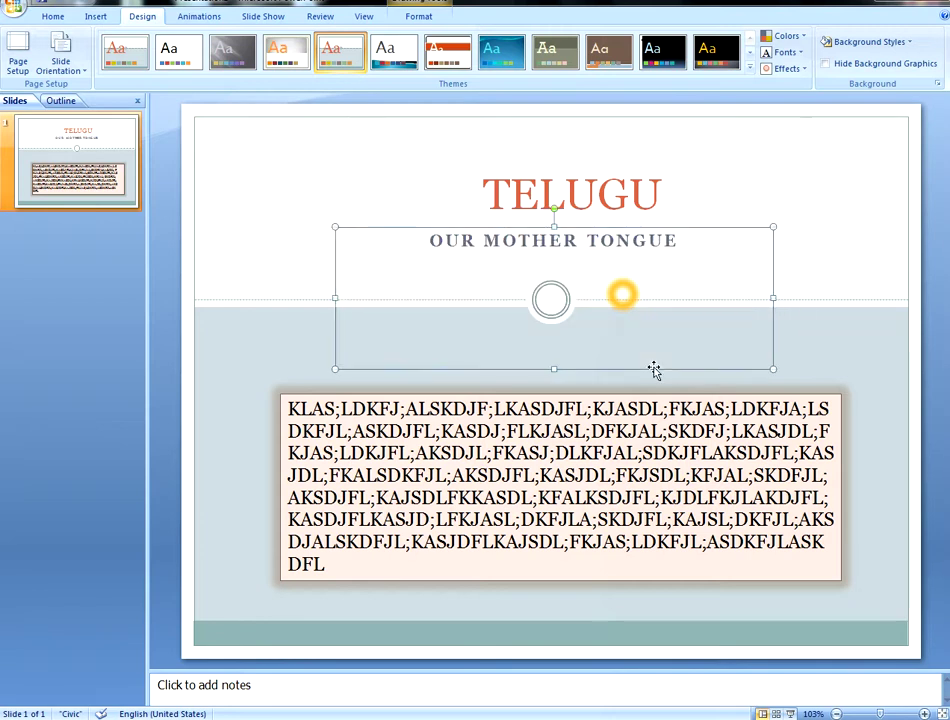
click(622, 226)
drag(634, 226, 620, 224)
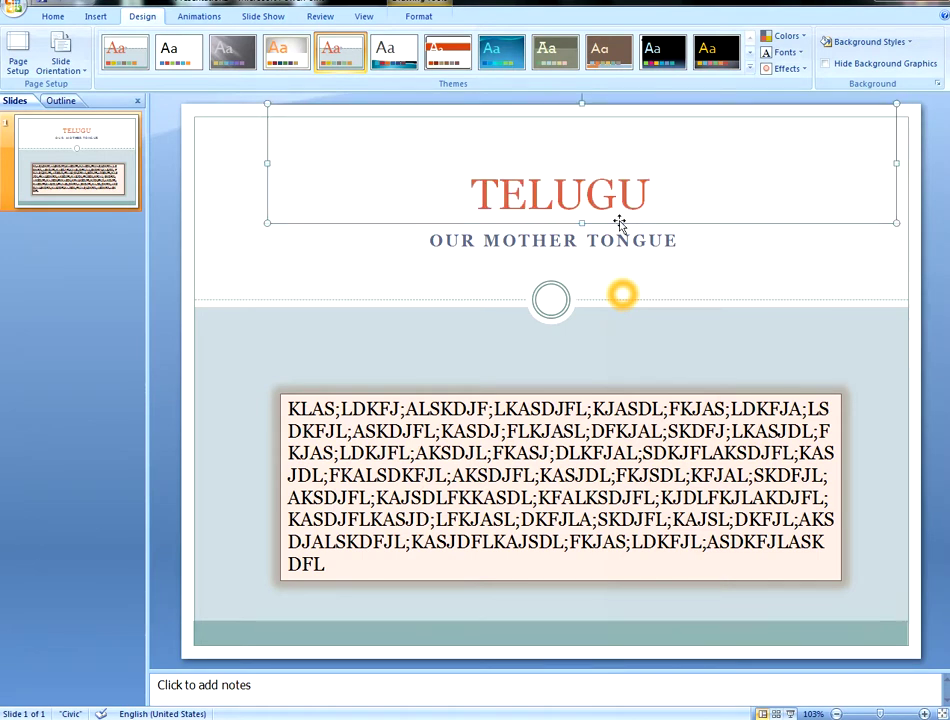
key(ctrl+m)
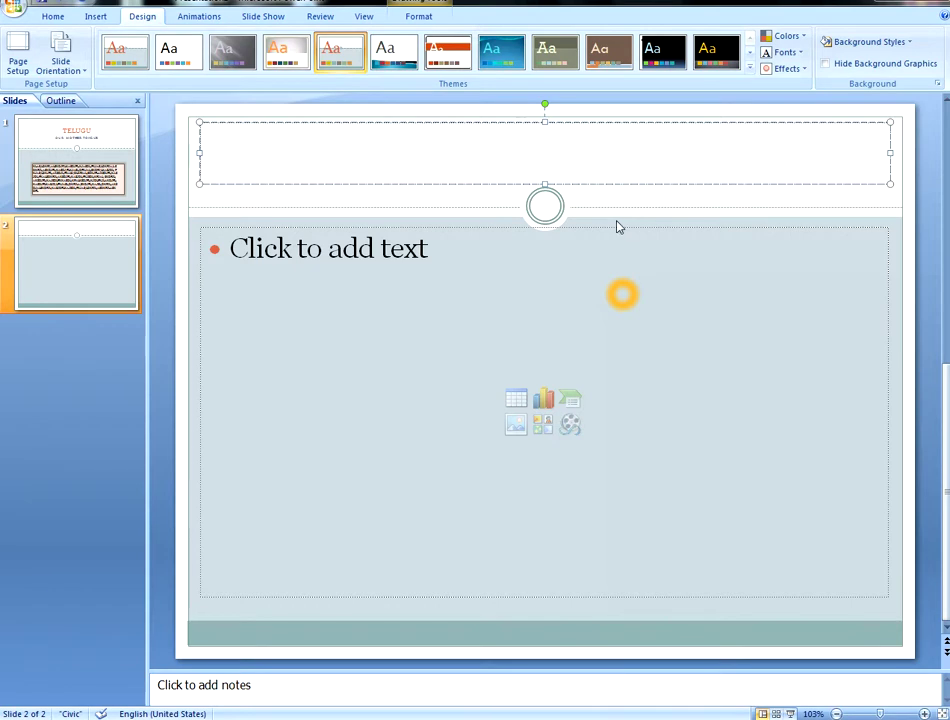
Step: Delete the blank slide 2 and bring the PowerPoint window back
click(82, 150)
click(70, 239)
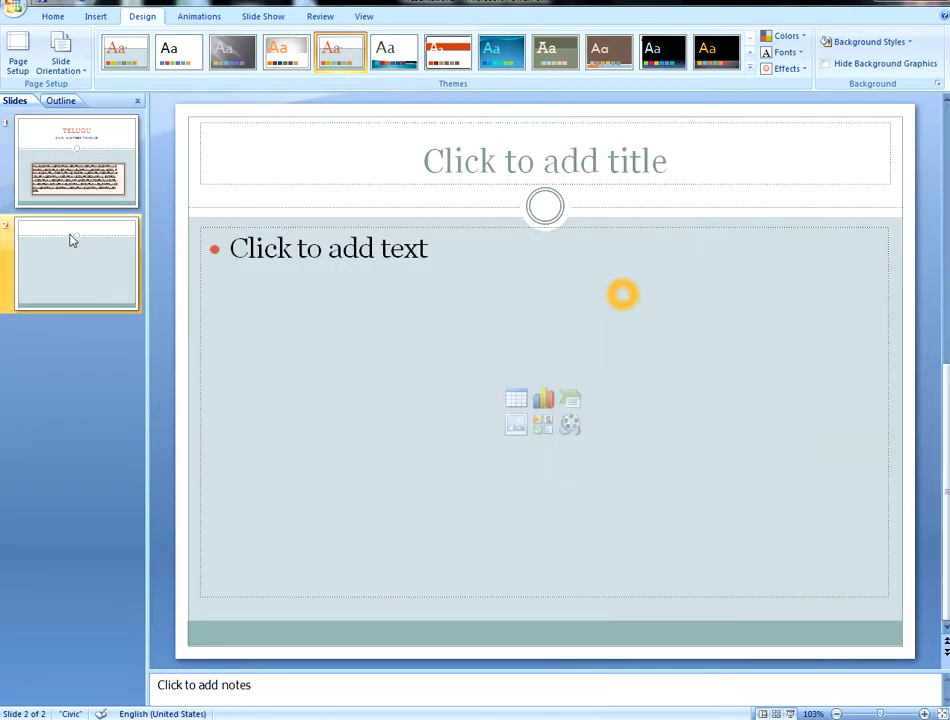
right_click(72, 240)
click(124, 330)
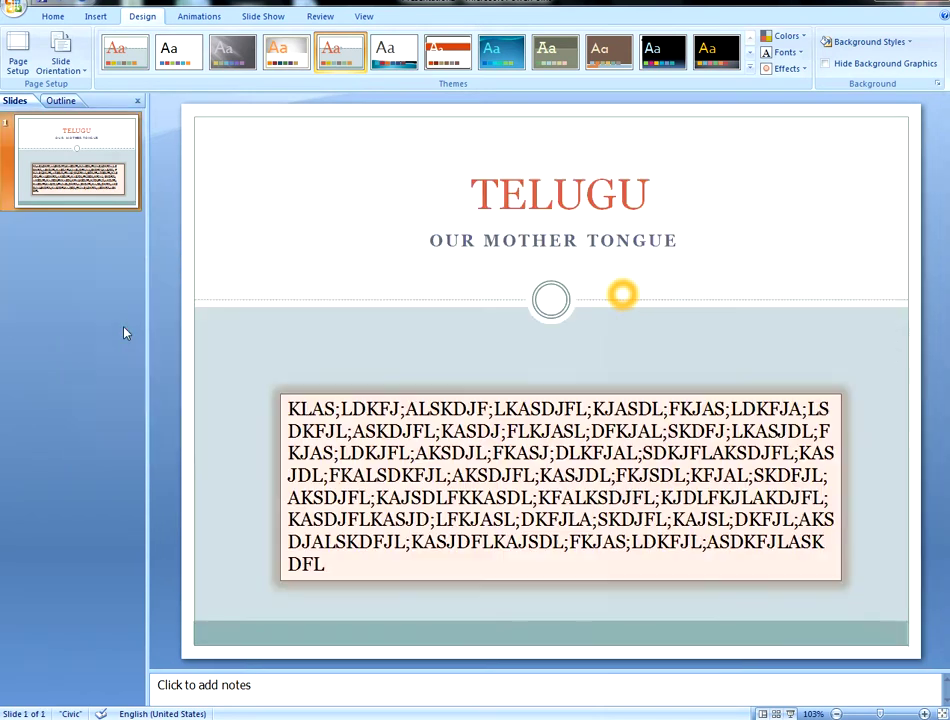
click(885, 12)
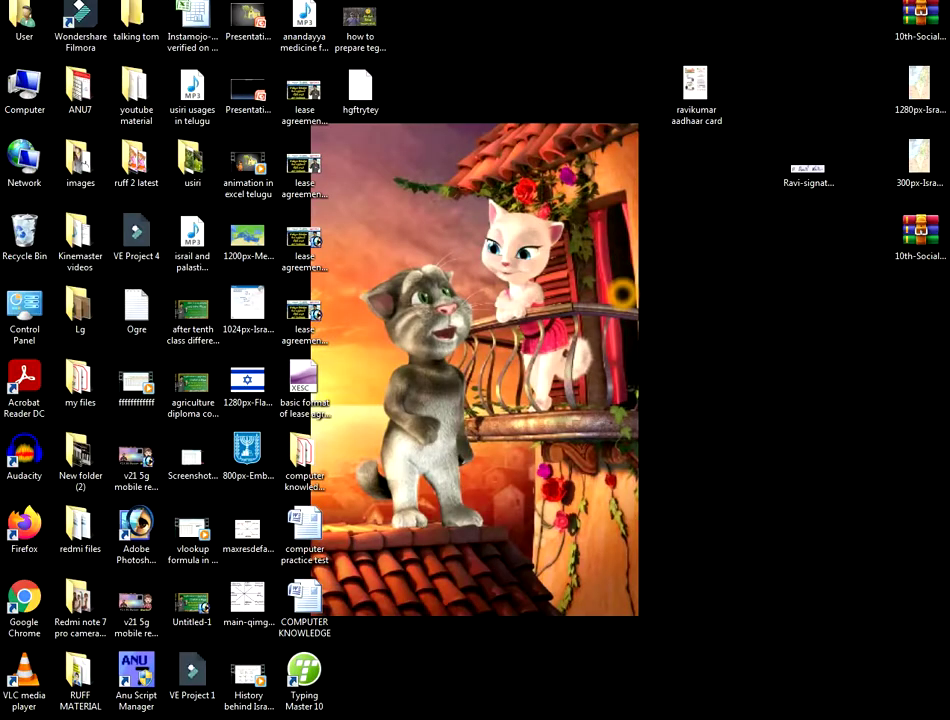
key(alt+Tab)
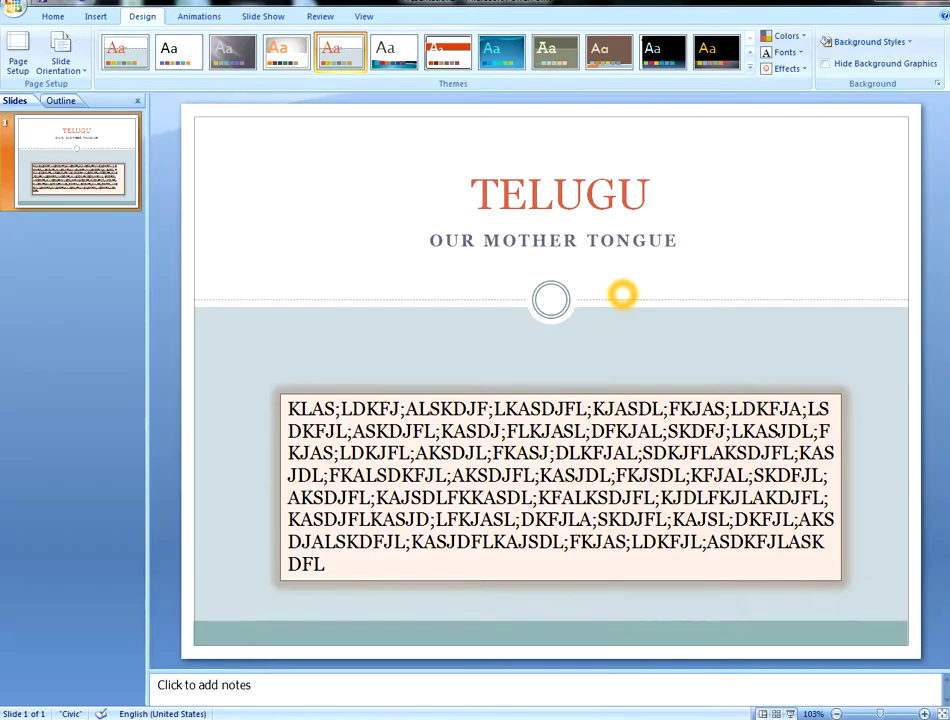
Step: Add a Title and Content slide followed by a Two Content slide
click(52, 16)
click(132, 66)
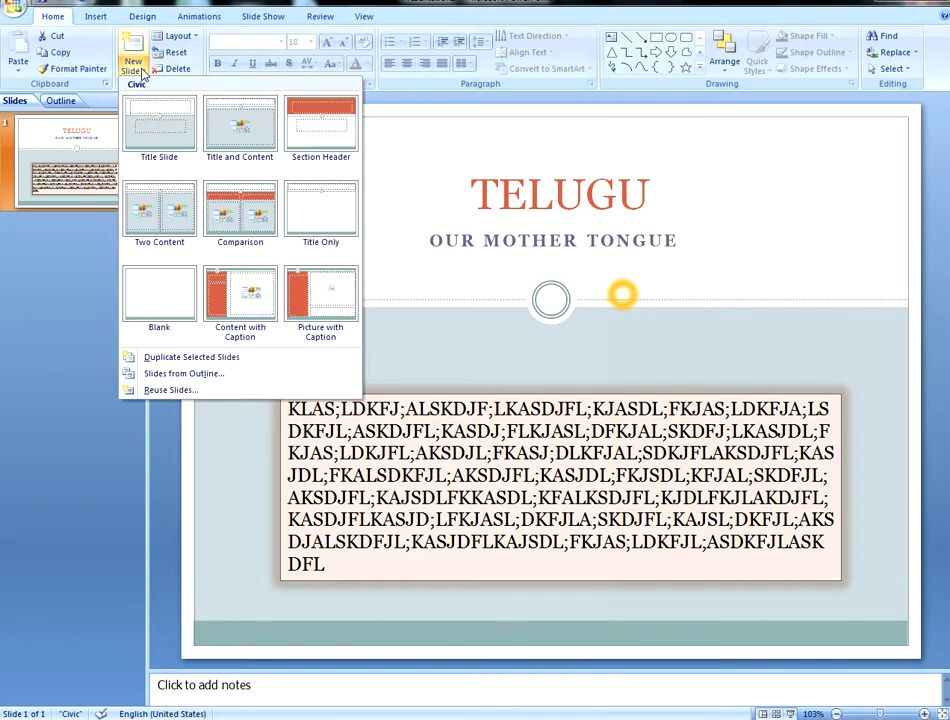
click(228, 152)
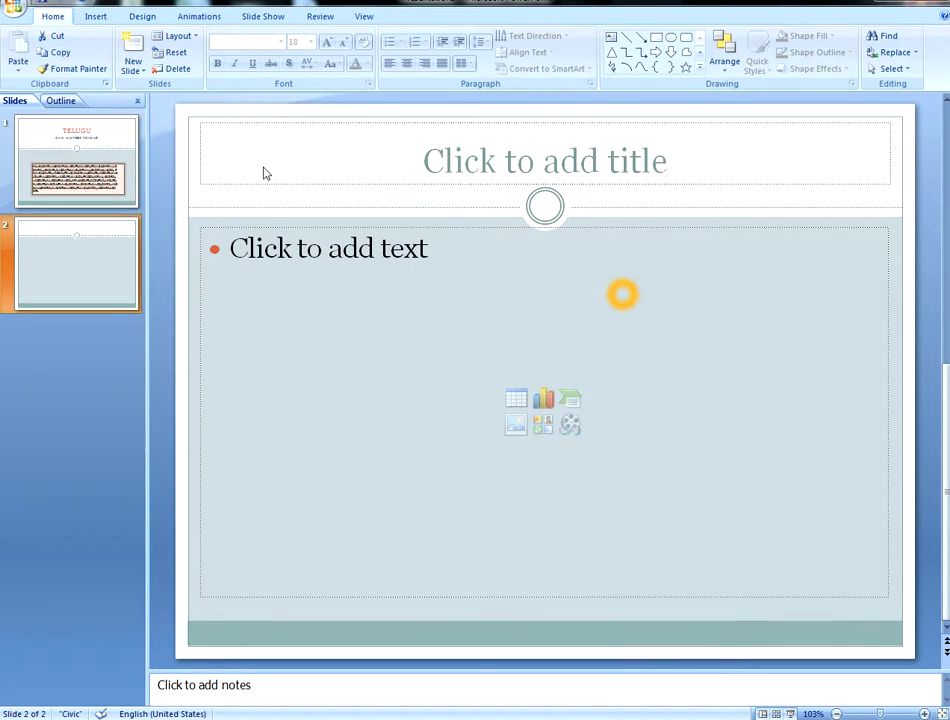
click(134, 66)
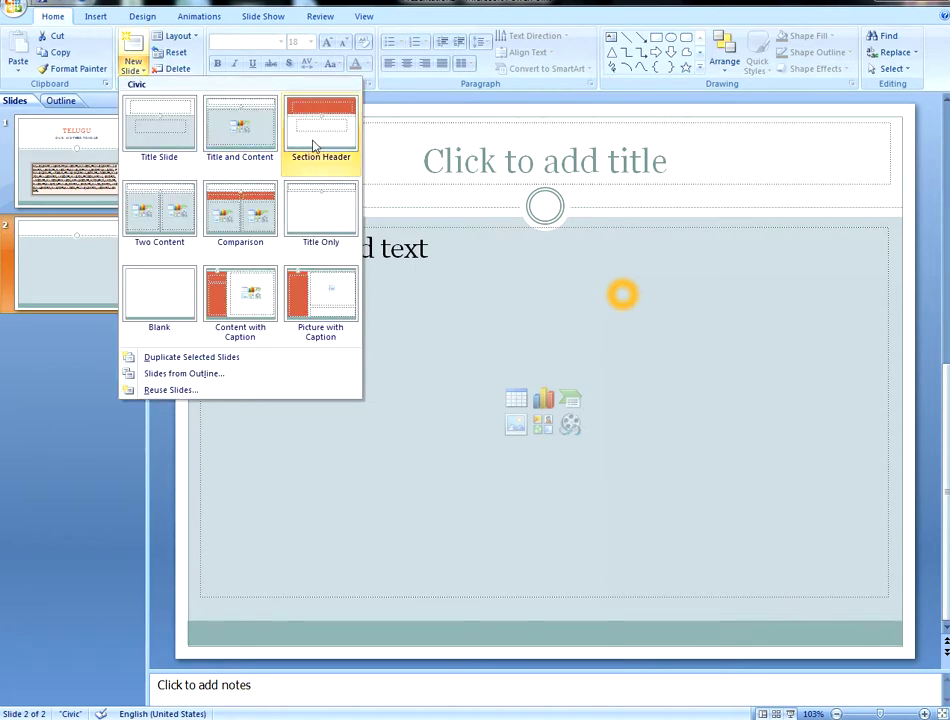
click(145, 226)
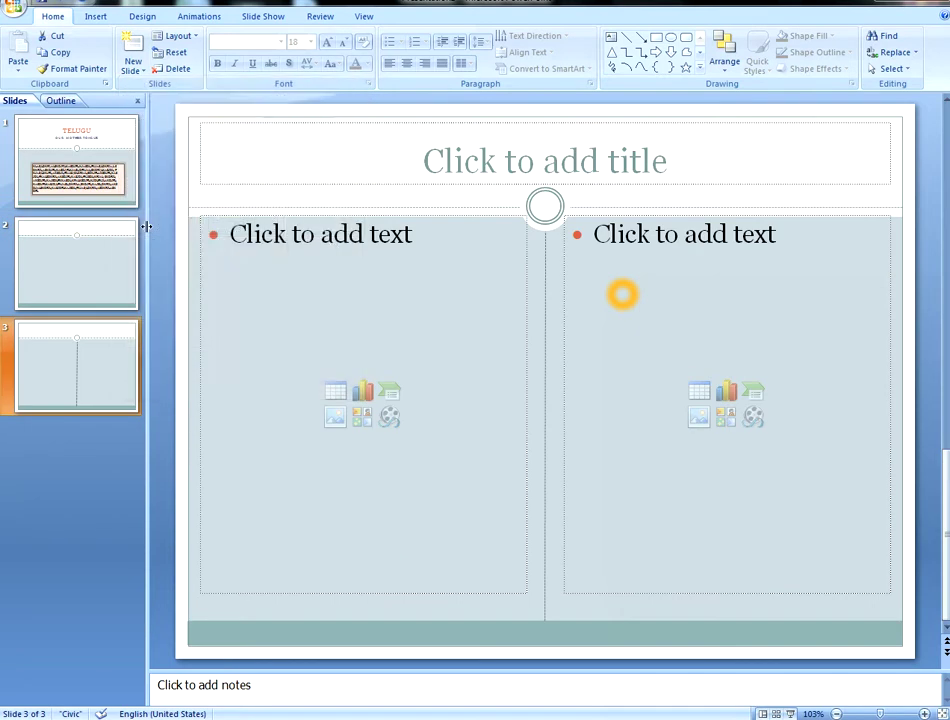
click(294, 261)
Step: Type two filler bullets in the left column and filler text in the right column
text(LDKFJASLDKJFL;KASJDFL;KSJAD;LF)
key(Return)
text(LASDJFLJAS DFK)
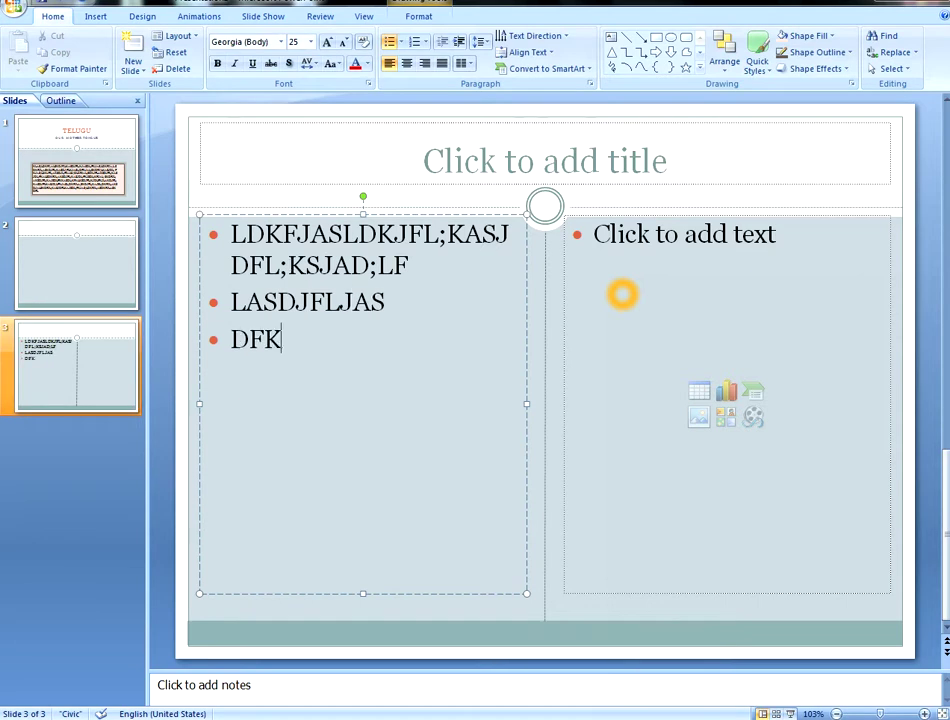
text(LAS;DFJL;KAS DF;KJLASDKFJLKASDF KAJSDL;FKJA S D;FKJLASKDJF)
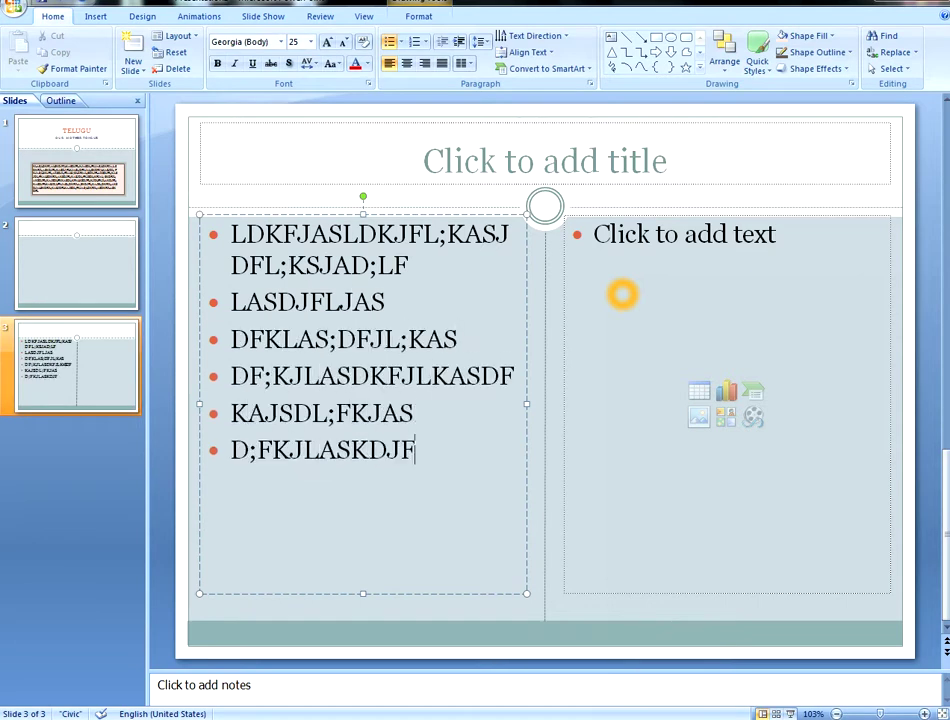
click(674, 271)
text(LSDFJASLKDJF )
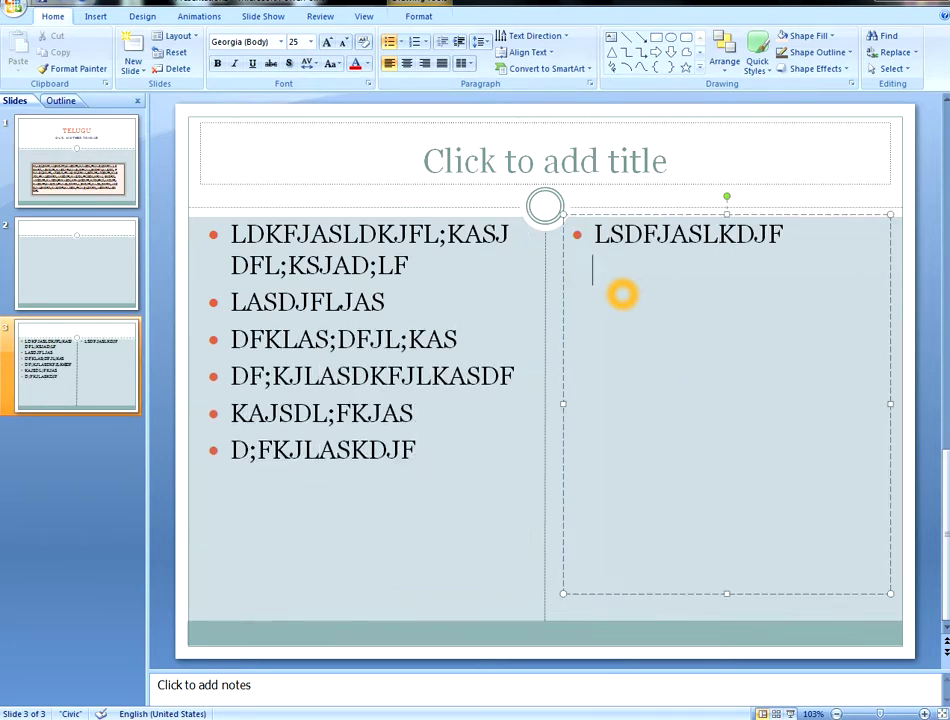
text(ASJDKFLKJASD FJASDLKFJ AS;KDJFLKASJD FKJAL;SKDJF)
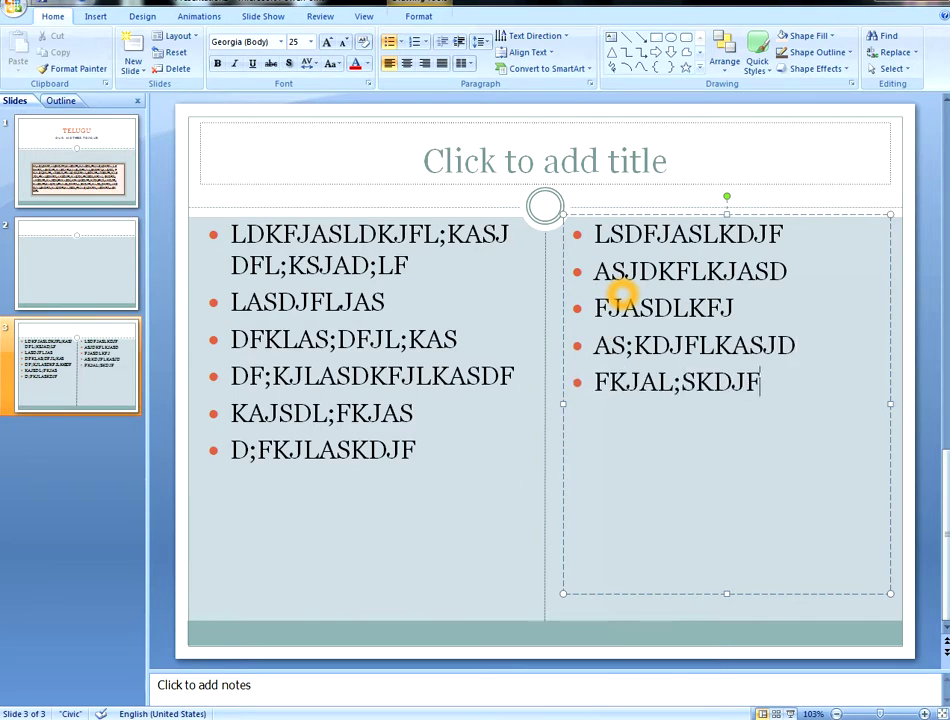
Step: Give slide 3 a filler title, then add a Comparison slide
click(694, 149)
text(;DFJL;ASKDJFL;KASJDFL;KASJDL;FK)
click(661, 424)
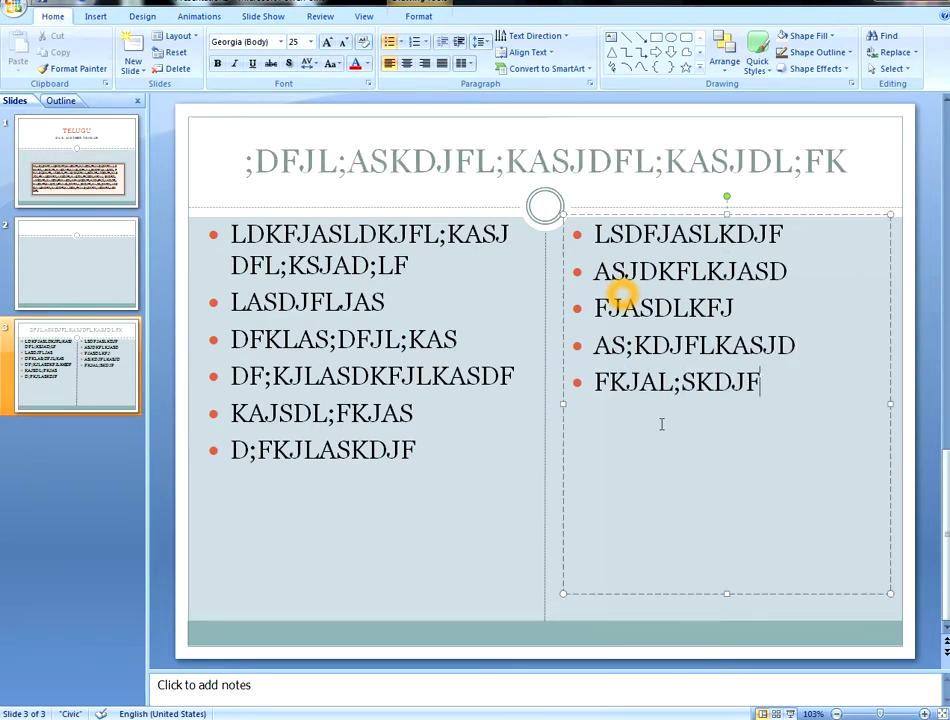
click(381, 479)
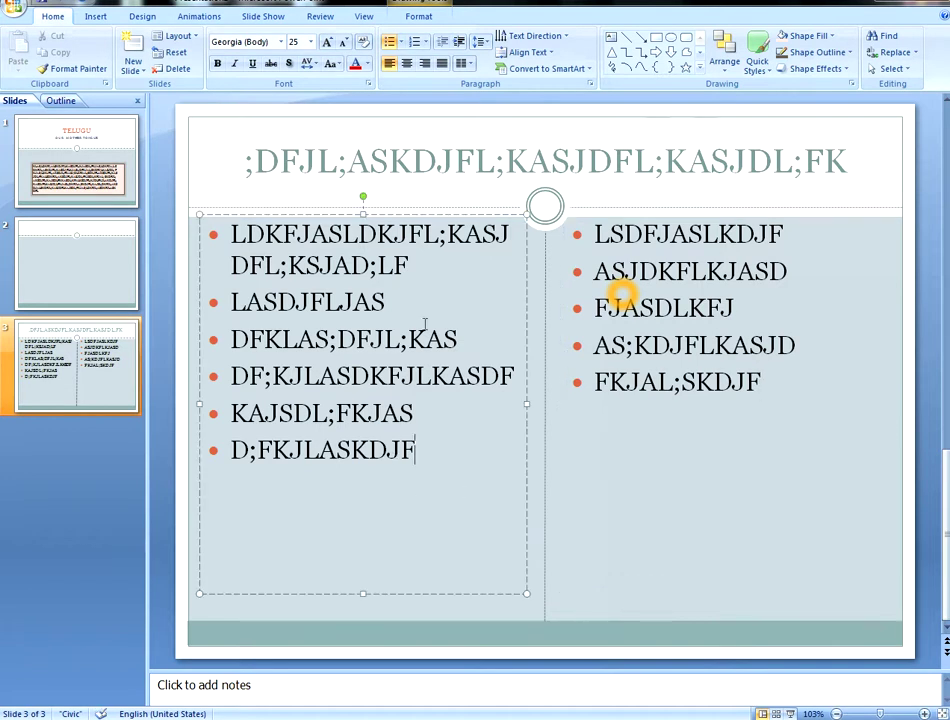
click(132, 66)
click(233, 212)
Step: Add a Title Only slide and then a Picture with Caption slide
click(132, 62)
click(307, 214)
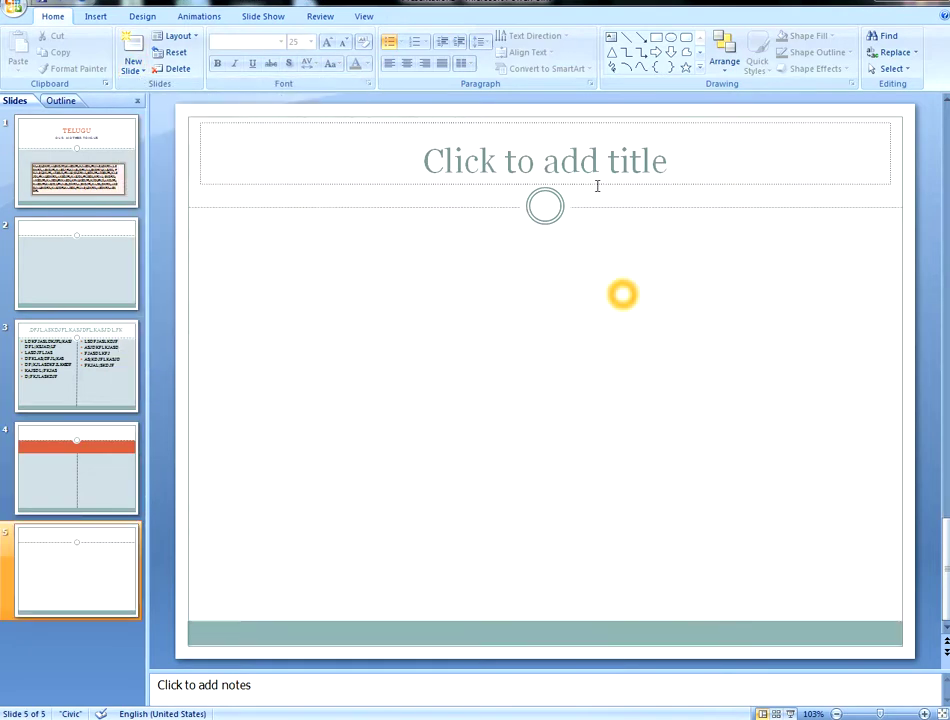
click(132, 64)
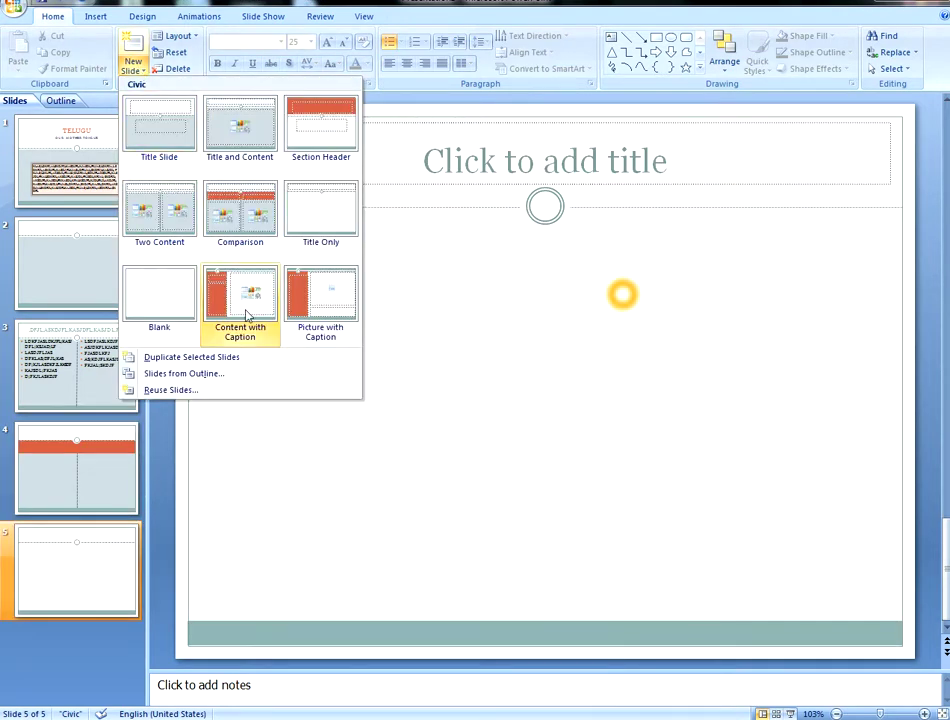
click(318, 312)
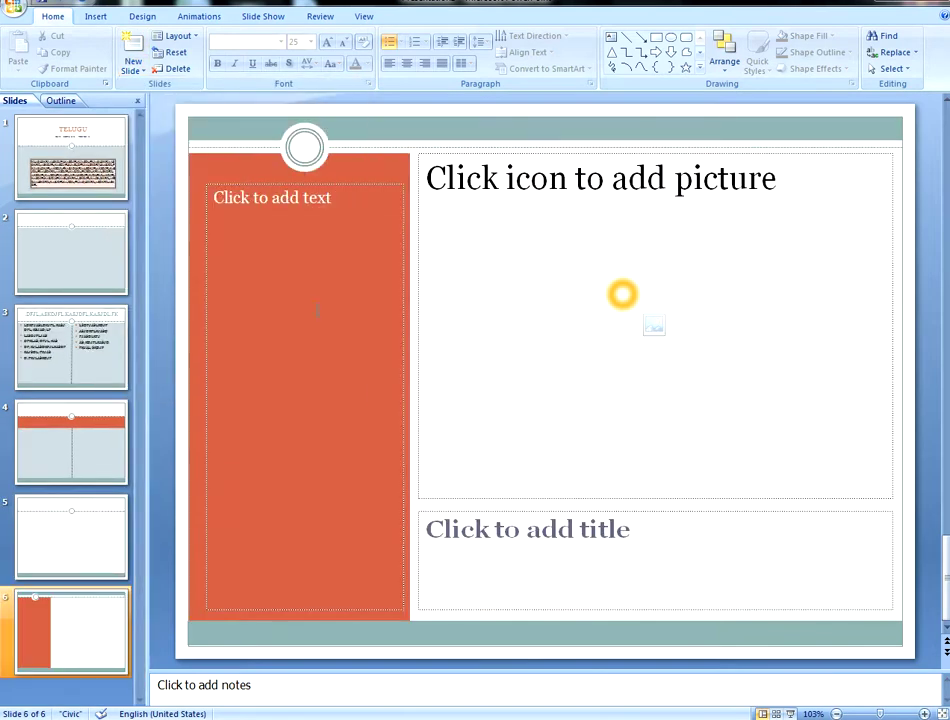
Step: Insert the 'goose' photo from Desktop > usiri into the slide's picture placeholder
click(654, 325)
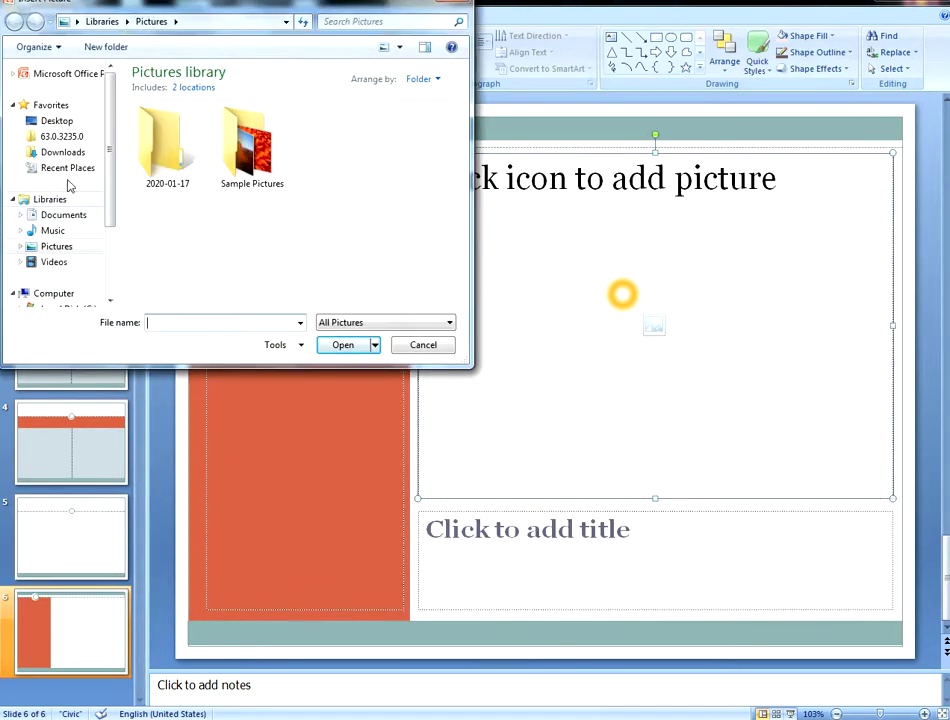
click(62, 125)
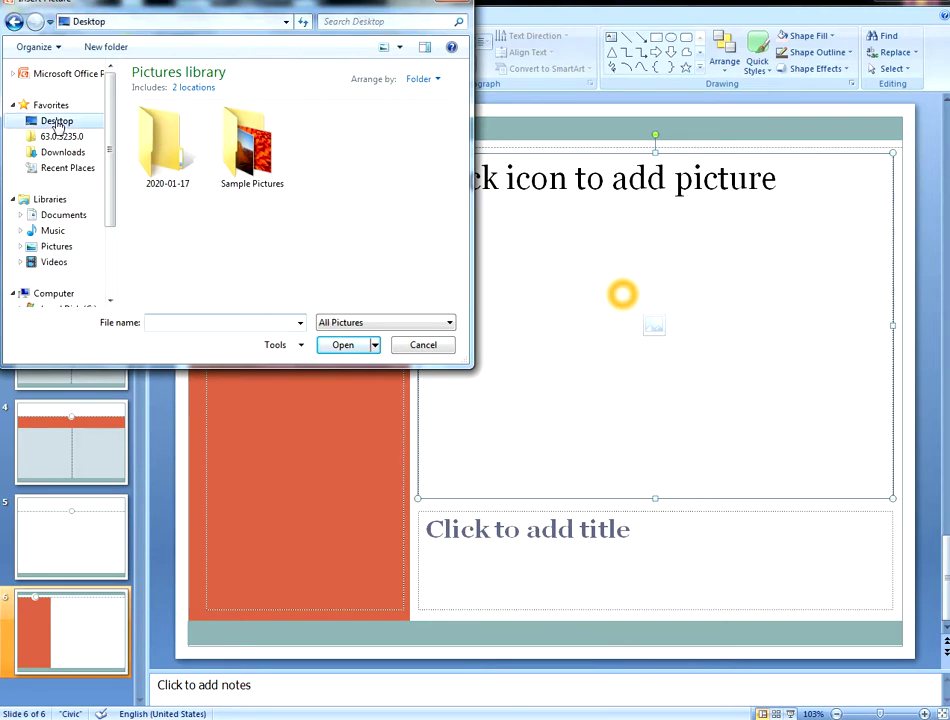
scroll(300, 258, down, 5)
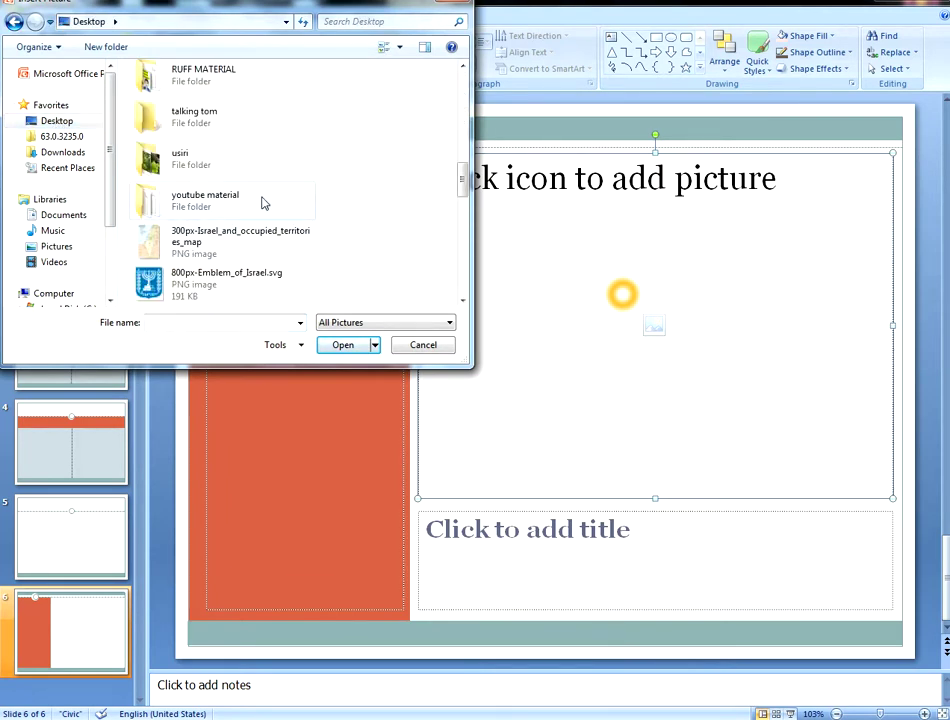
double_click(248, 170)
click(258, 213)
click(352, 347)
click(312, 432)
Step: Type two paragraphs of filler text in the orange caption column
text(;DFKMS;LDFKML;ASDKFL;KSADJFL;KASJDL;FKJASL;DKFJL;ASKDJF)
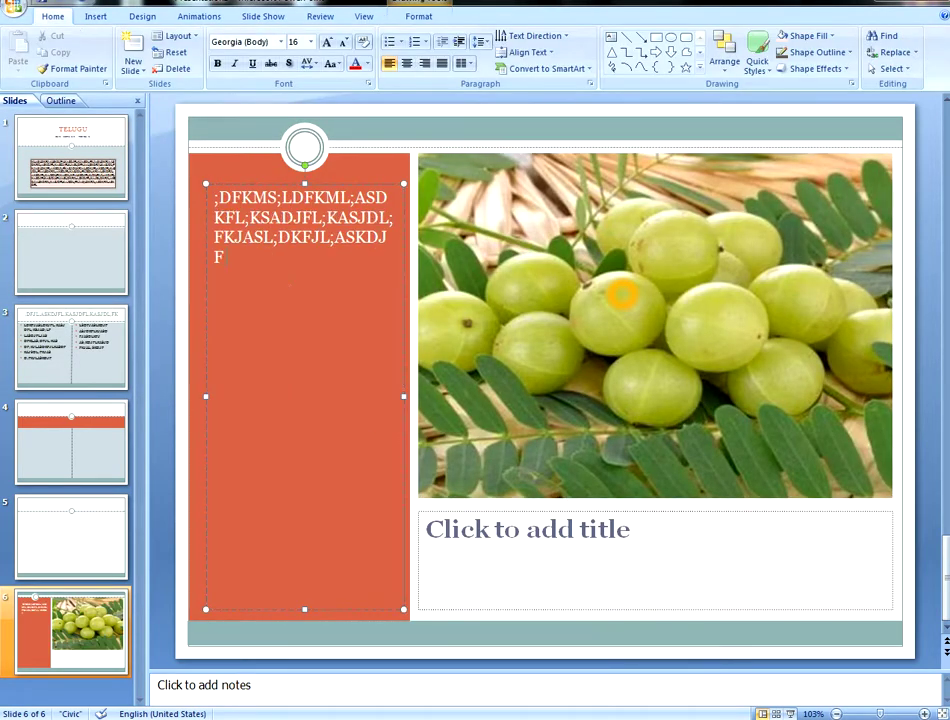
key(Return)
text(SALDFL;KJ ASDF)
Step: Enter two lines of filler text in the title below the gooseberry photo
click(452, 536)
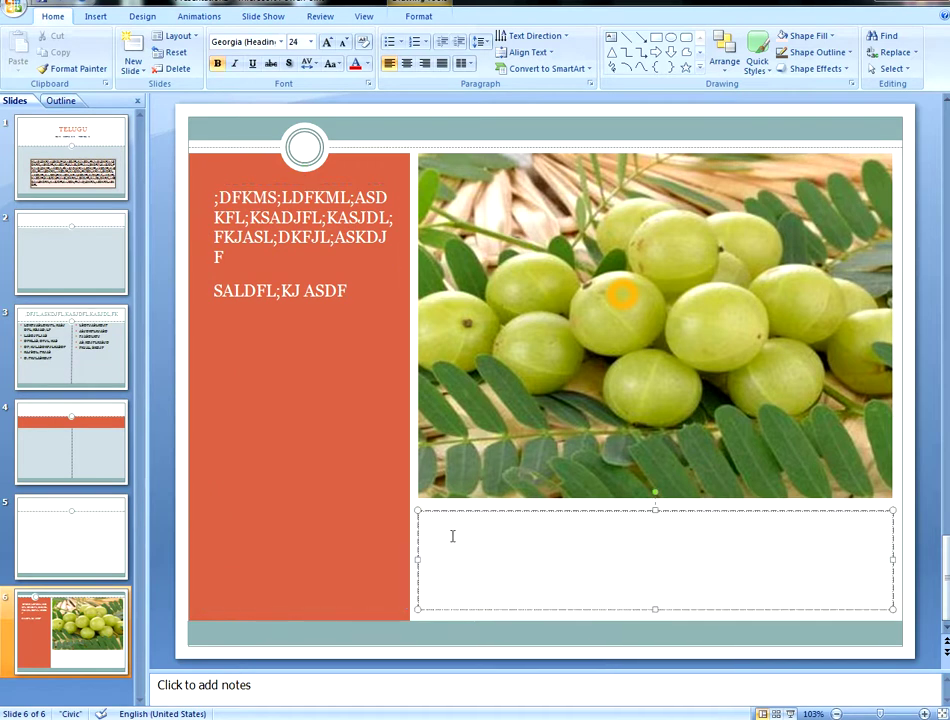
text(LSJDHFLJKASDL;FKJSLA;DKFJ)
key(Return)
text(KSDL;FKJS DF;KJSAL;DKFJ)
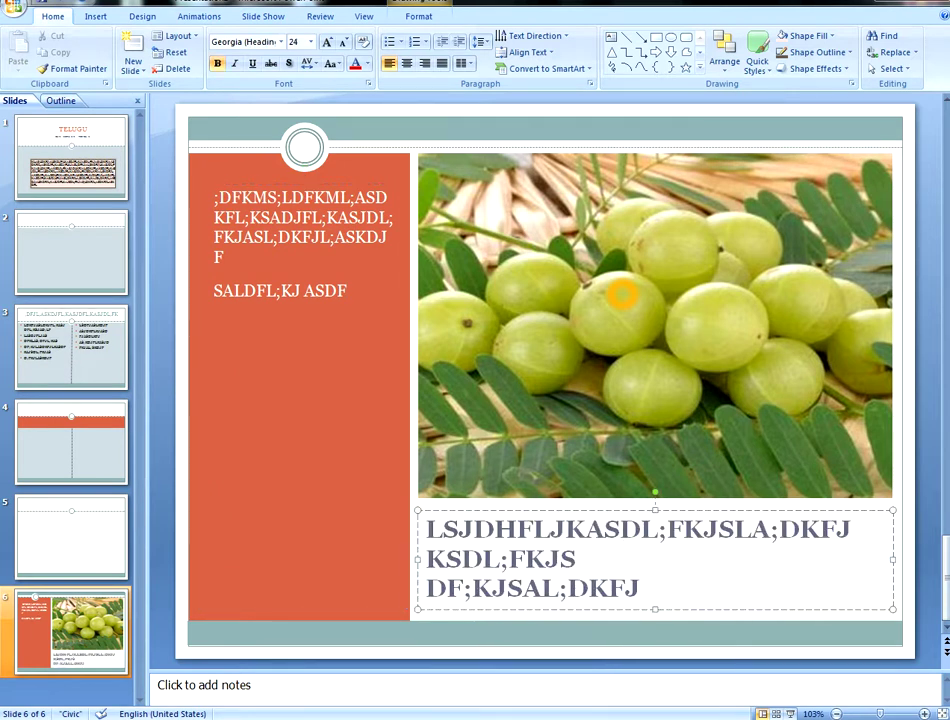